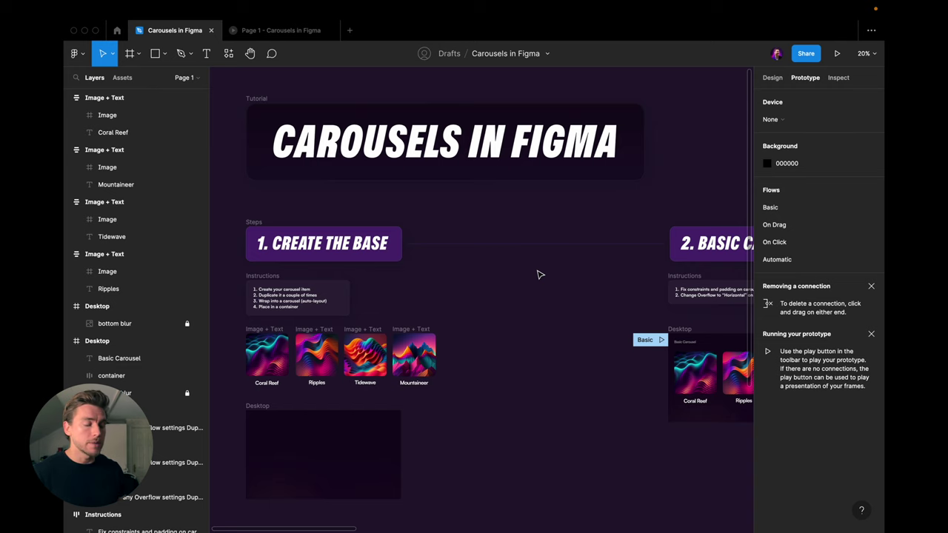
- Duplicate the Coral Reef card to its left
scroll(540, 275, up, 2)
scroll(508, 283, up, 3)
scroll(402, 297, up, 3)
scroll(412, 286, up, 2)
scroll(426, 264, right, 1)
scroll(373, 205, left, 4)
click(552, 214)
mouse_move(552, 214)
mouse_down()
mouse_move(330, 227)
mouse_move(312, 219)
mouse_up()
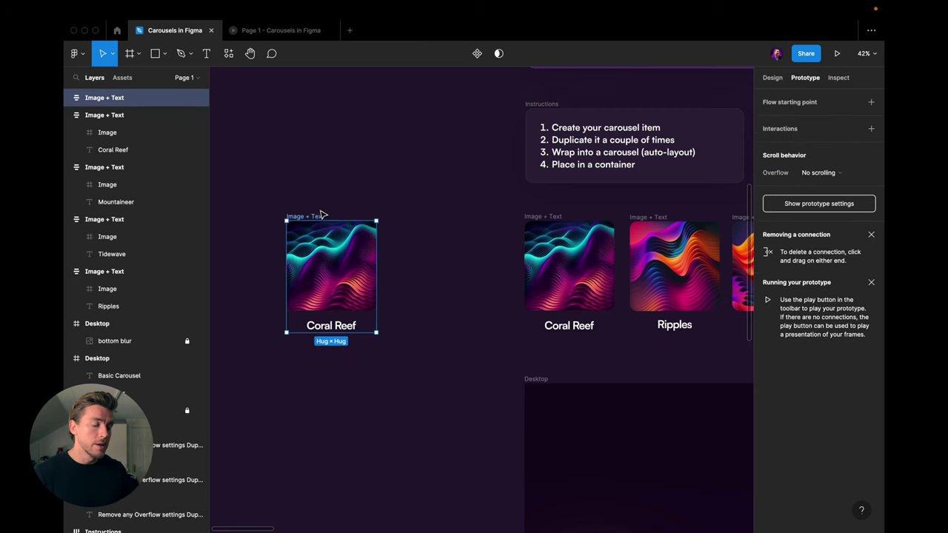
- Select the Coral Reef card's image, its title, then the whole card
scroll(315, 215, up, 2)
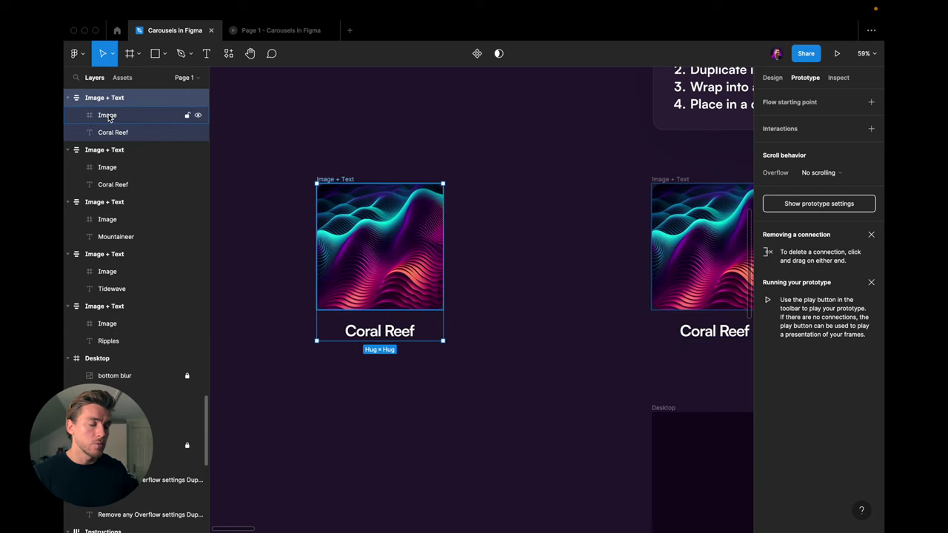
click(109, 115)
click(111, 132)
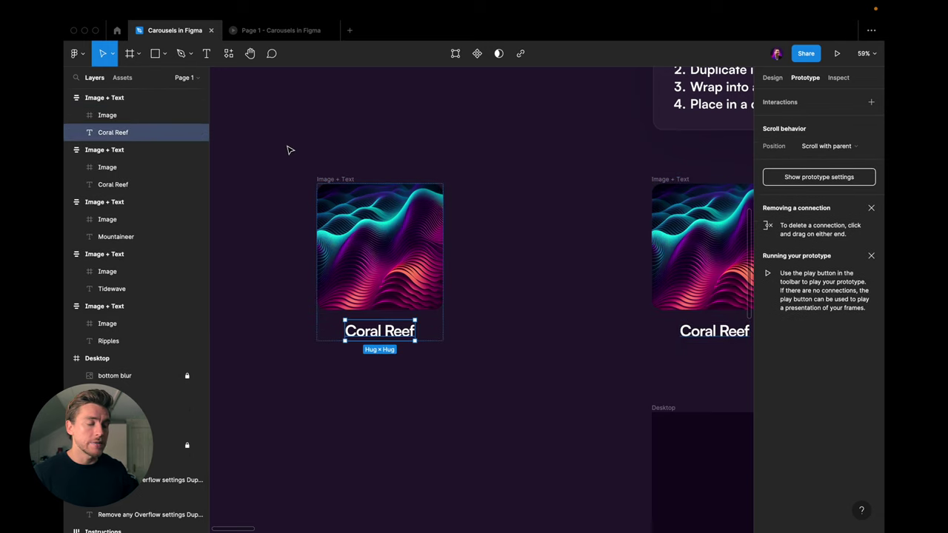
drag(487, 397, 282, 167)
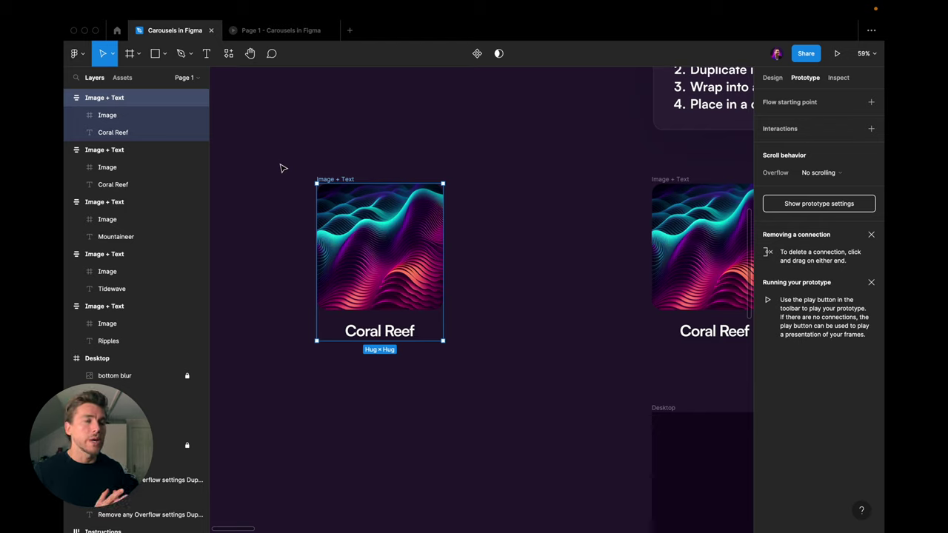
click(308, 165)
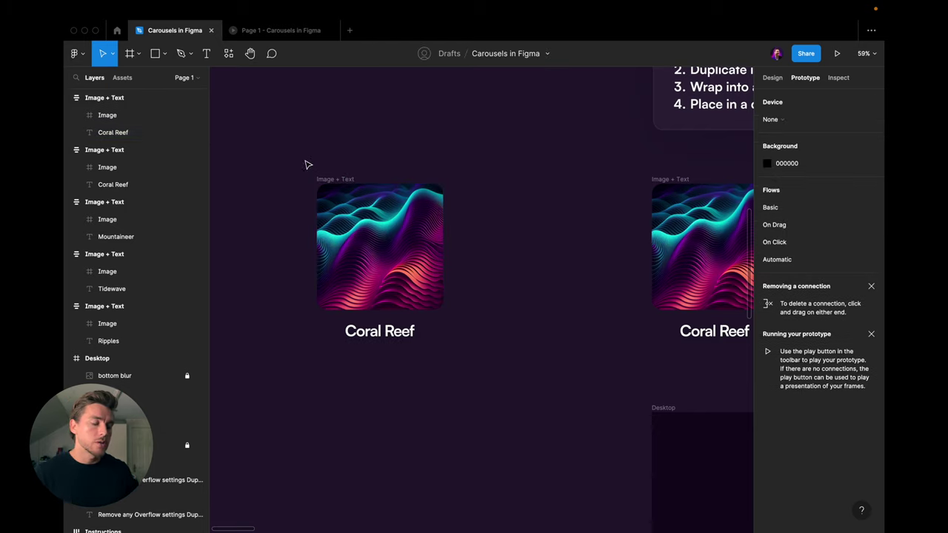
drag(308, 164, 488, 372)
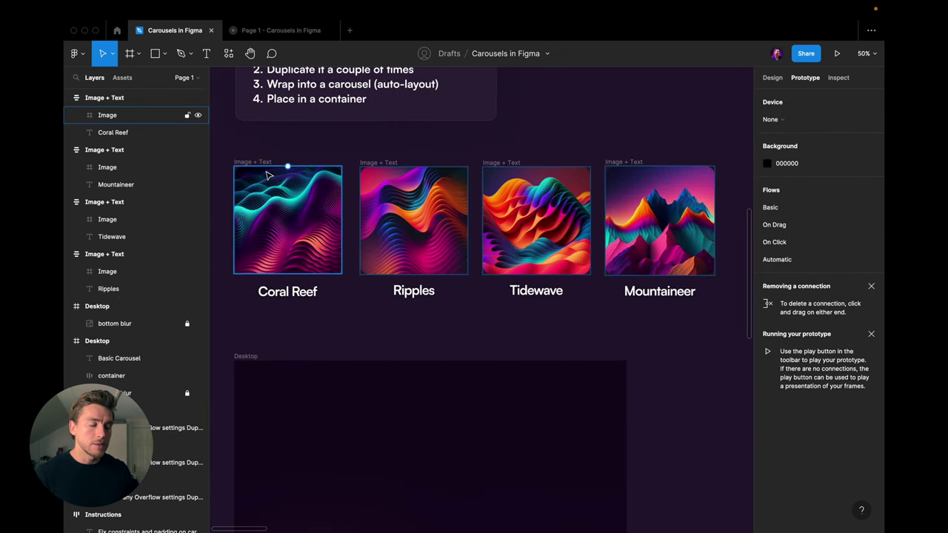
- Select the Coral Reef, Ripples, Tidewave and Mountaineer cards in turn, then clear the selection
click(260, 164)
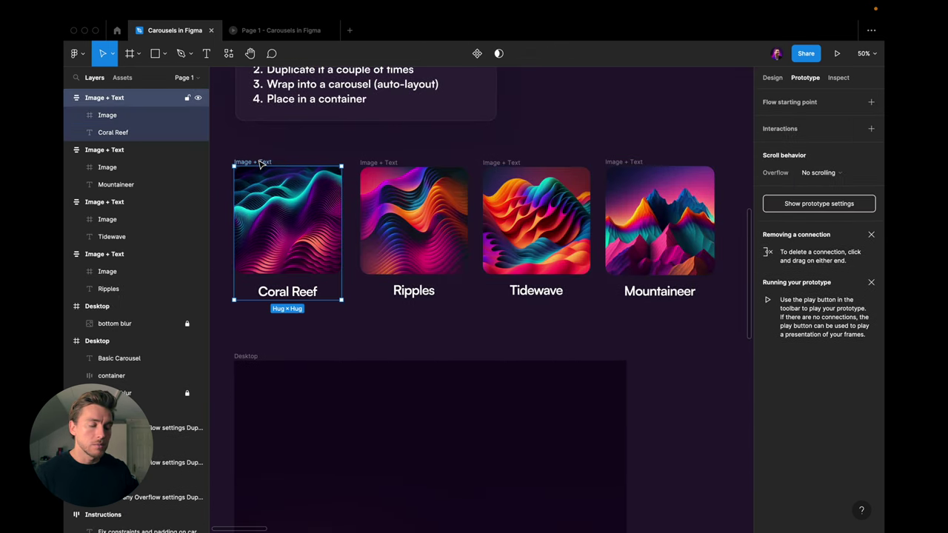
click(398, 172)
double_click(546, 191)
click(651, 215)
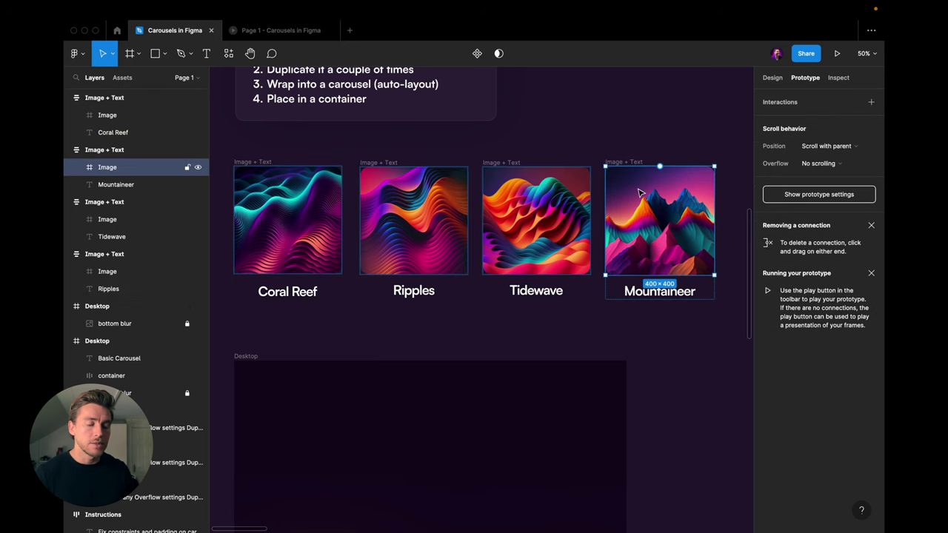
click(588, 311)
scroll(593, 311, down, 3)
scroll(593, 311, up, 2)
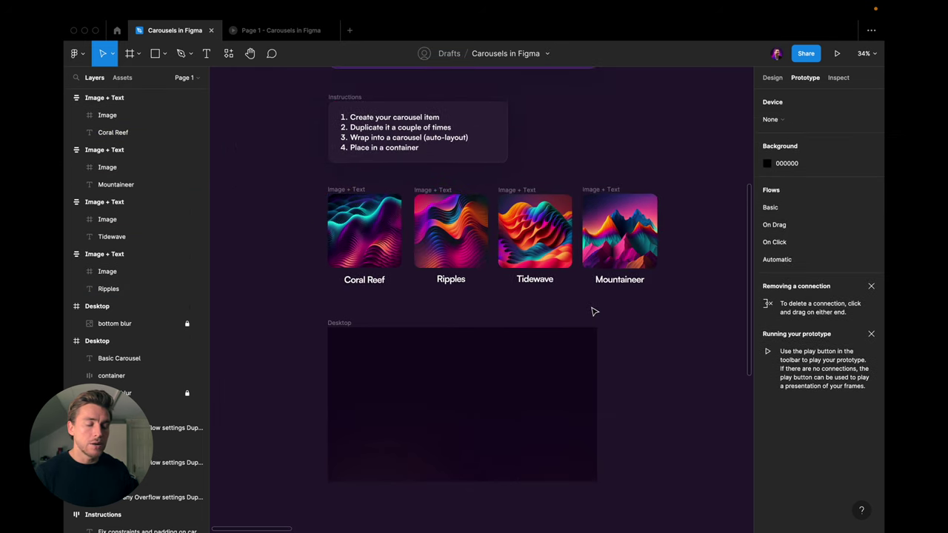
- Wrap the four cards in an auto-layout frame named Carousel
drag(681, 296, 252, 173)
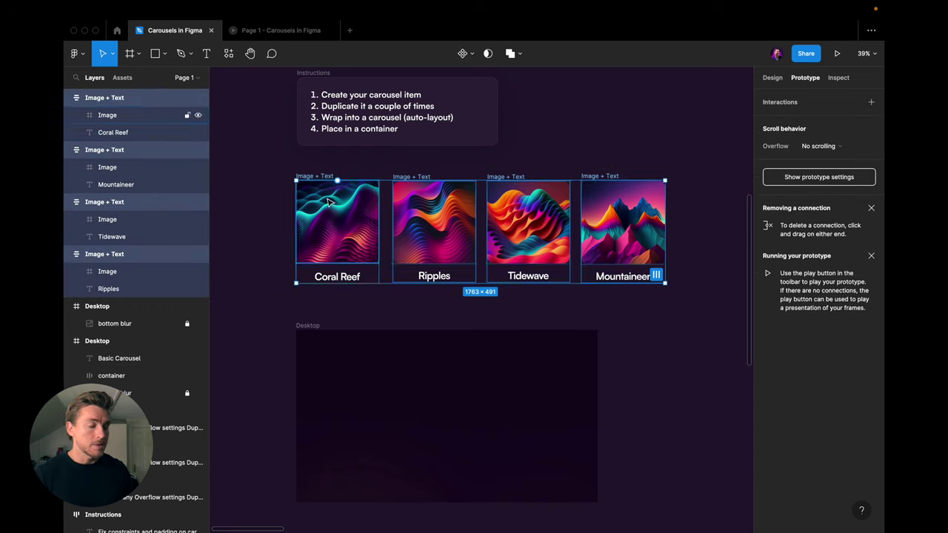
key(shift+a)
double_click(106, 103)
text(Carousel)
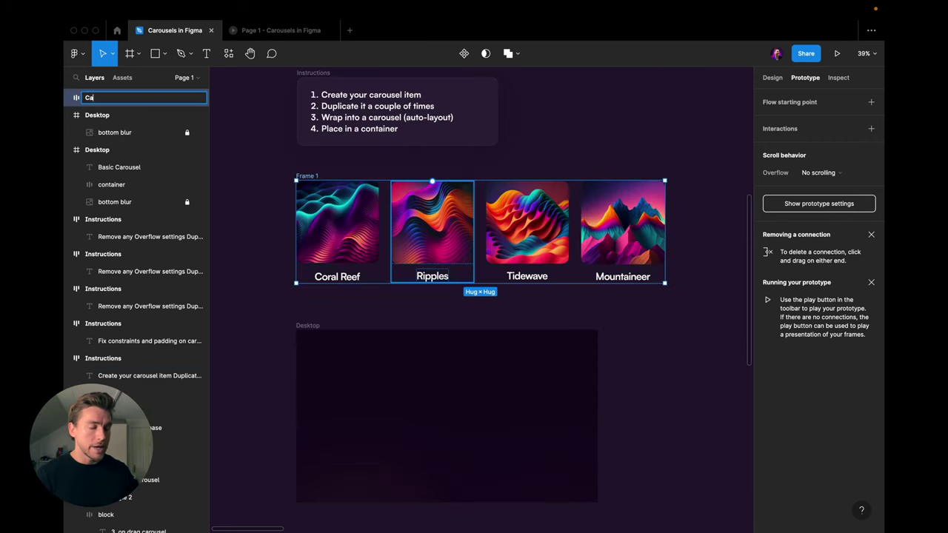
key(Escape)
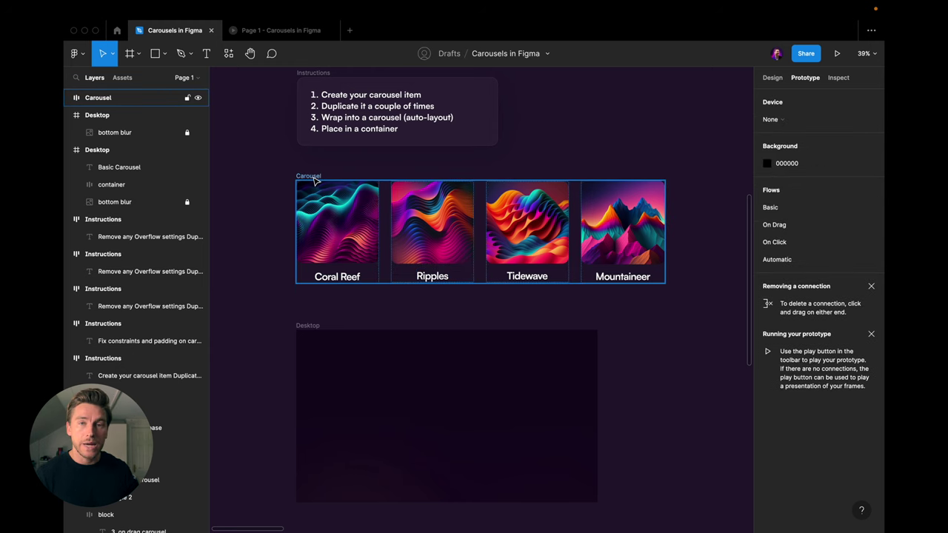
- Place a copy of the Carousel frame inside the Desktop frame
drag(314, 180, 338, 409)
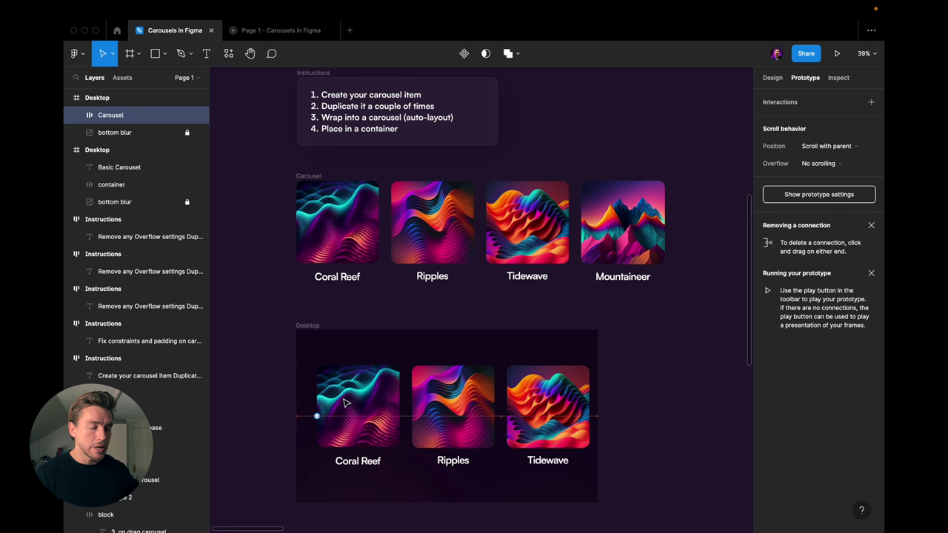
key(Escape)
scroll(341, 406, down, 2)
scroll(363, 355, down, 1)
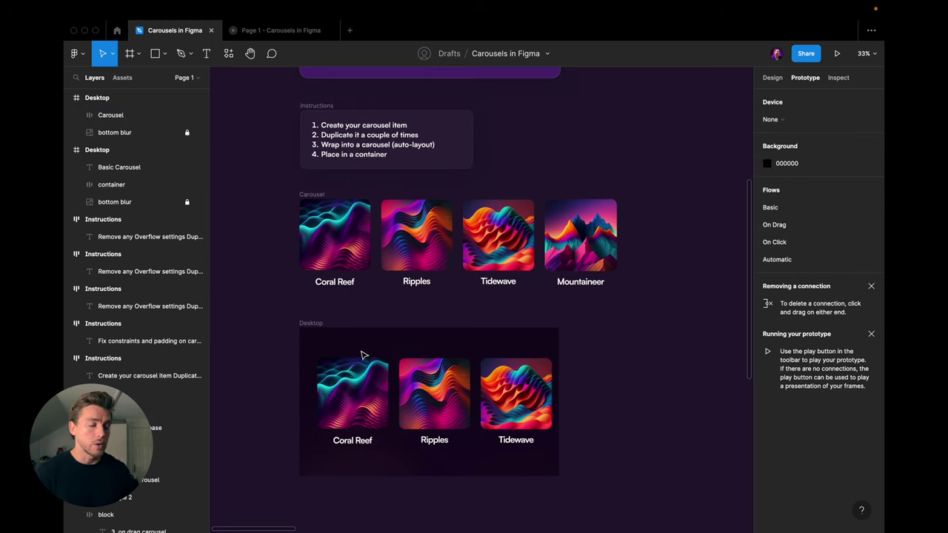
- Duplicate the Desktop frame beside the original
scroll(362, 355, down, 2)
mouse_move(317, 324)
alt+mouse_down()
mouse_move(581, 328)
mouse_move(303, 326)
mouse_move(377, 254)
alt+mouse_up()
scroll(593, 323, down, 2)
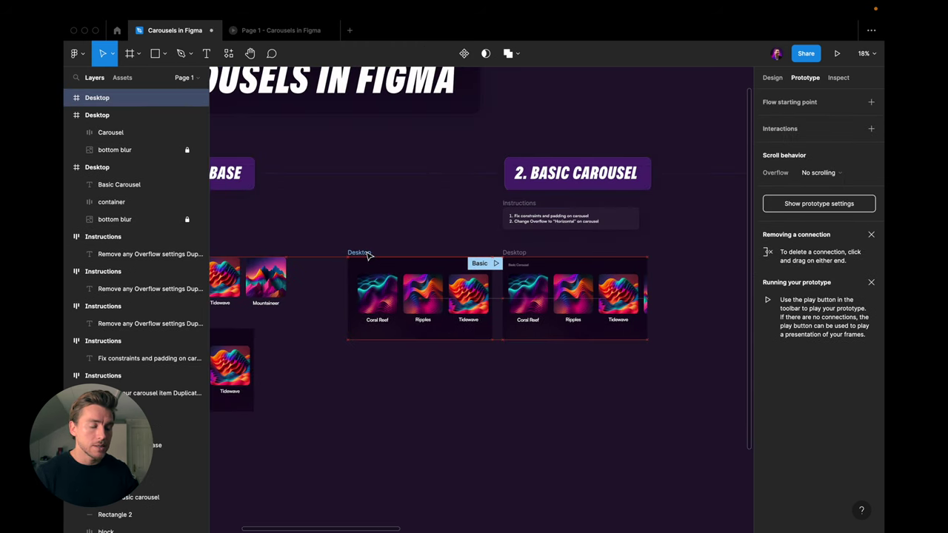
key(Escape)
scroll(546, 212, up, 2)
scroll(543, 213, up, 1)
scroll(543, 213, right, 2)
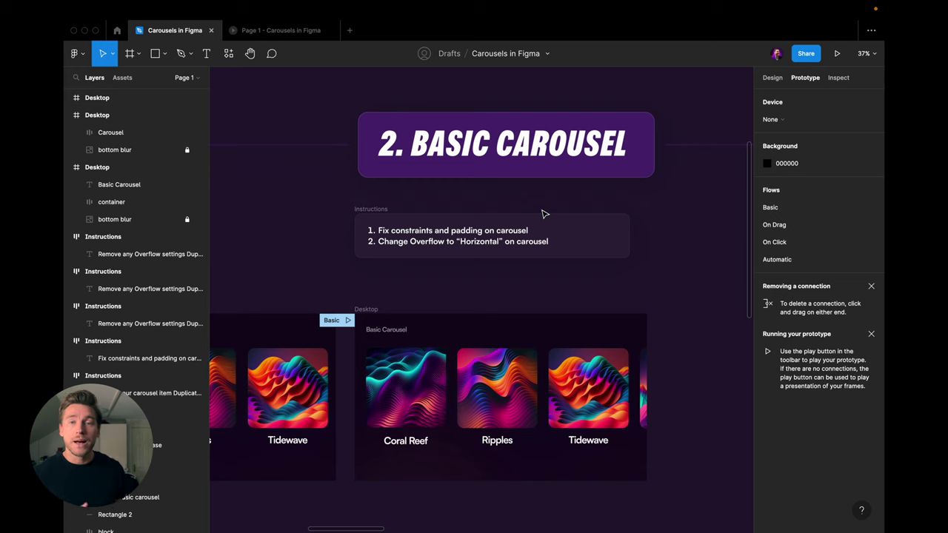
scroll(544, 214, left, 5)
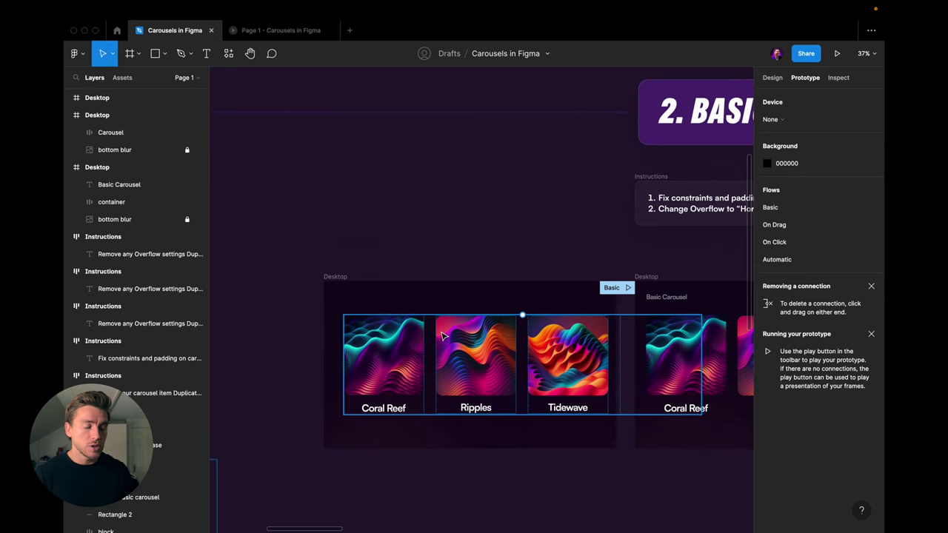
- Move the copy's Carousel to the left edge and fix its width at 1440
click(442, 335)
scroll(464, 337, right, 2)
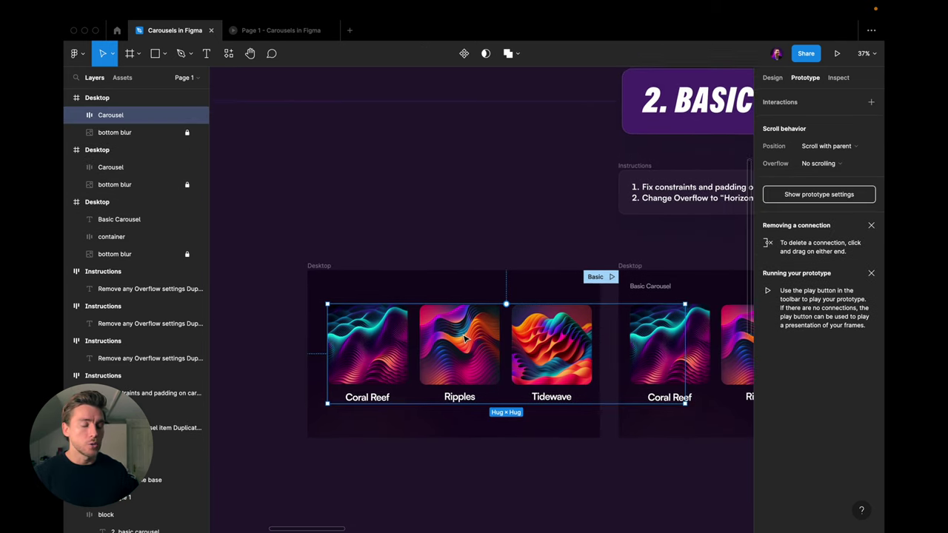
scroll(465, 337, down, 1)
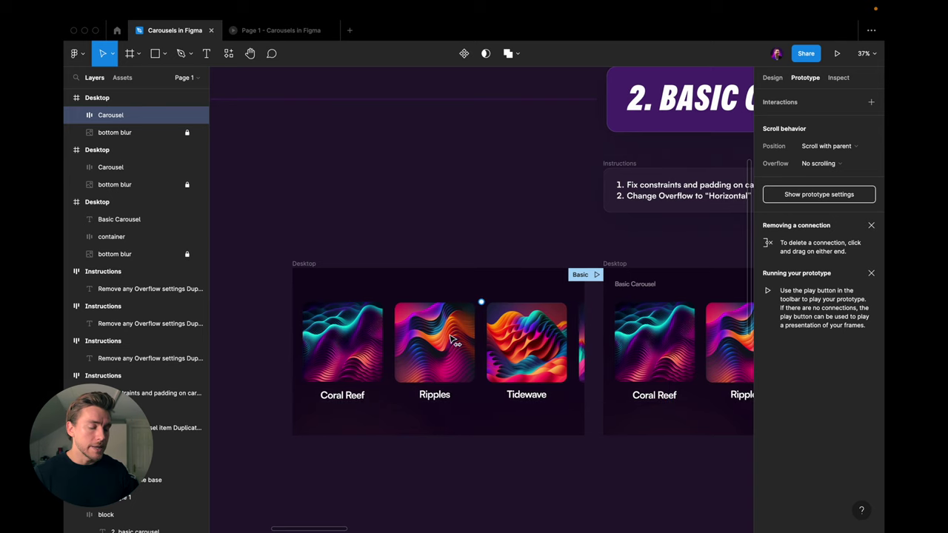
drag(459, 337, 440, 337)
drag(650, 324, 587, 325)
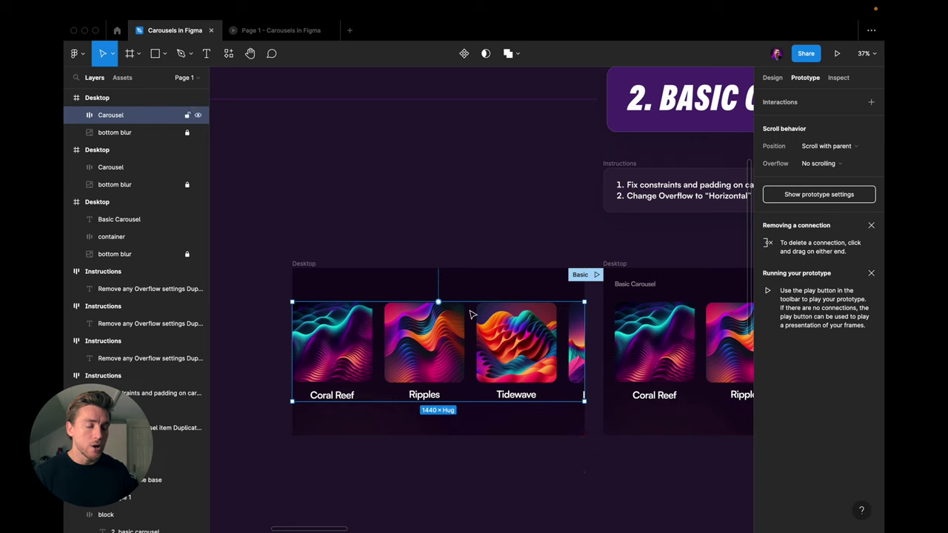
click(772, 77)
- Align the Carousel's items top-left and set its horizontal padding to 56
scroll(818, 215, down, 2)
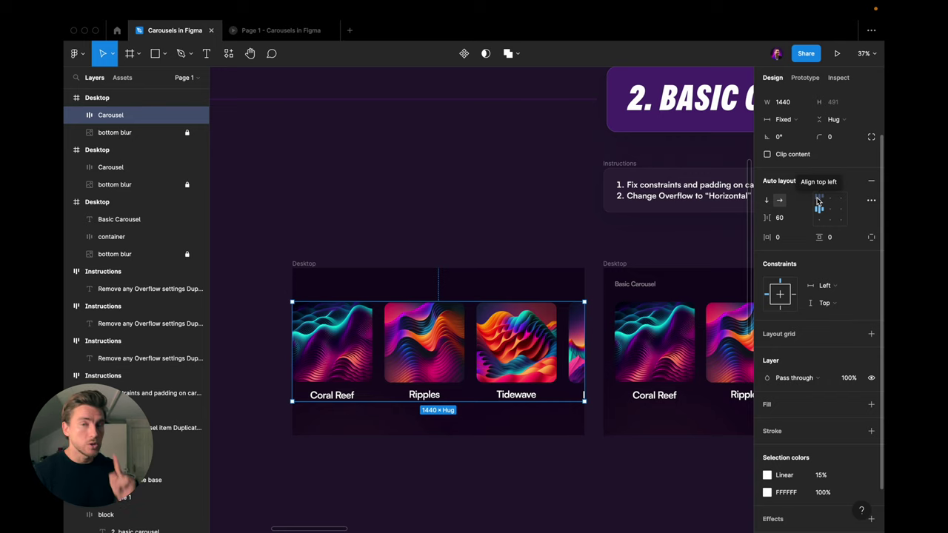
click(819, 200)
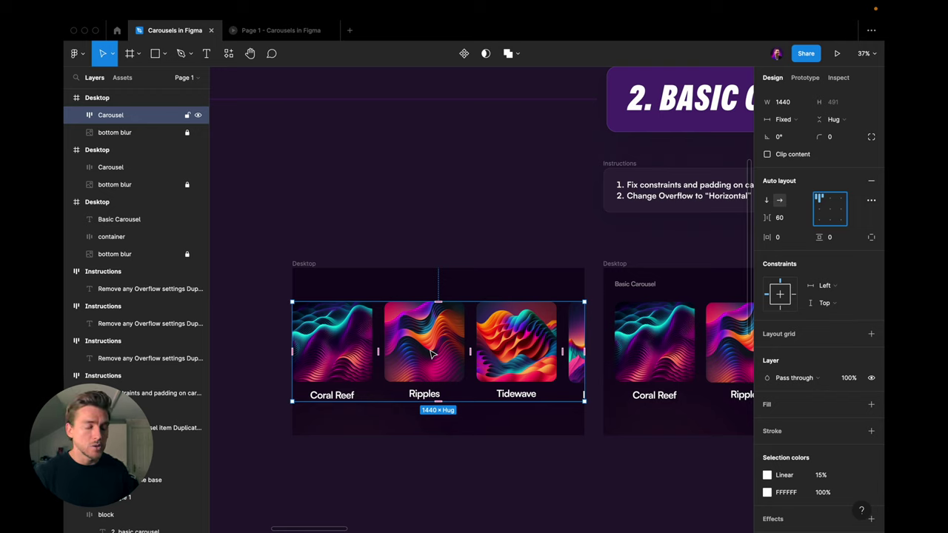
click(788, 238)
text(56)
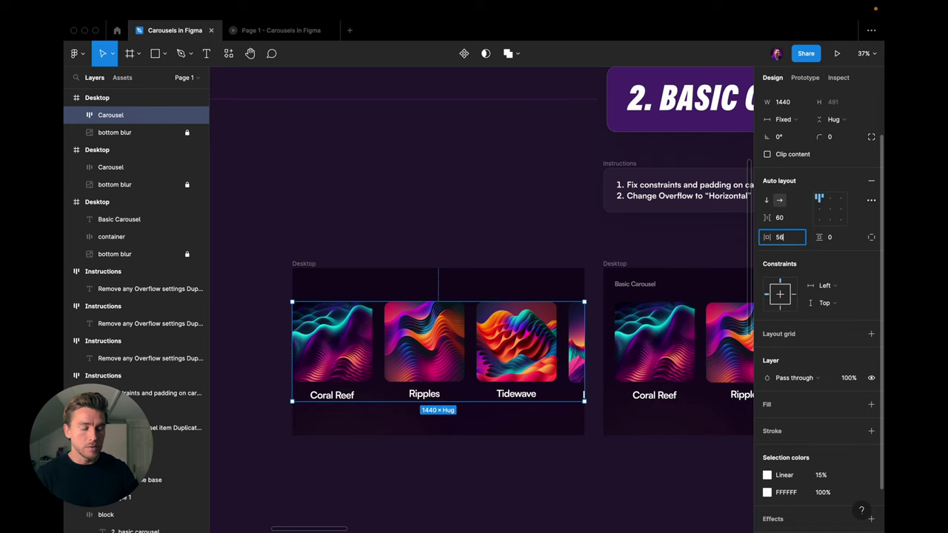
key(Return)
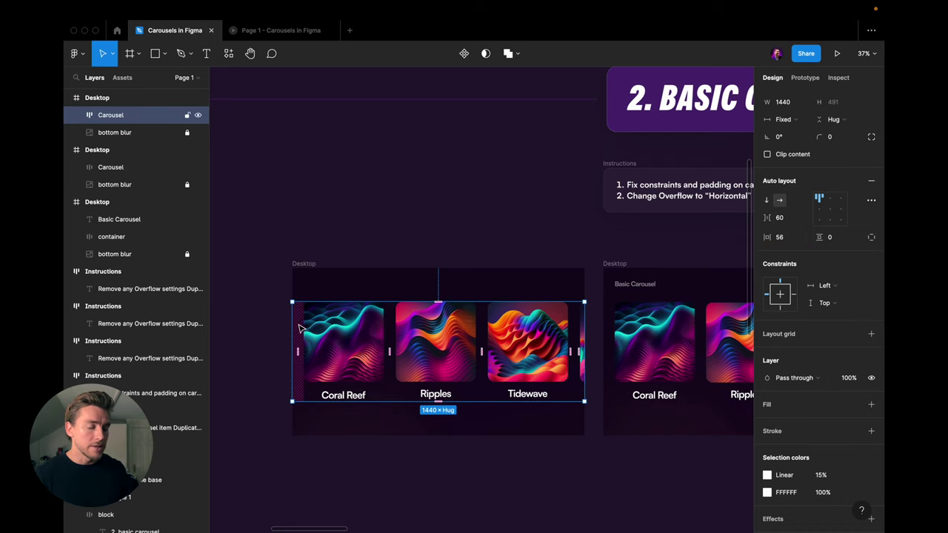
- Set the Carousel width to 1440-56, giving 1384
scroll(303, 327, up, 3)
scroll(303, 327, down, 3)
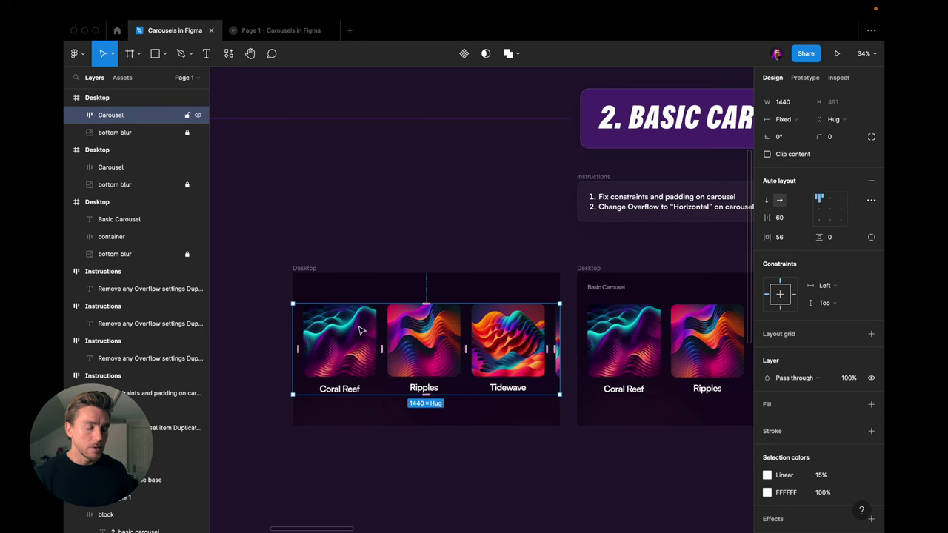
scroll(459, 332, up, 2)
text(-56)
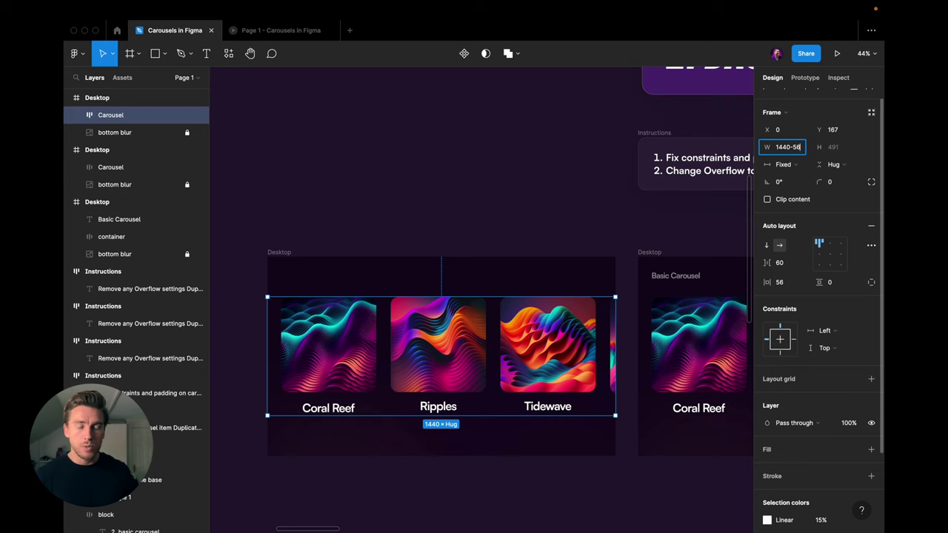
key(Return)
ctrl+scroll(592, 311, up, 2)
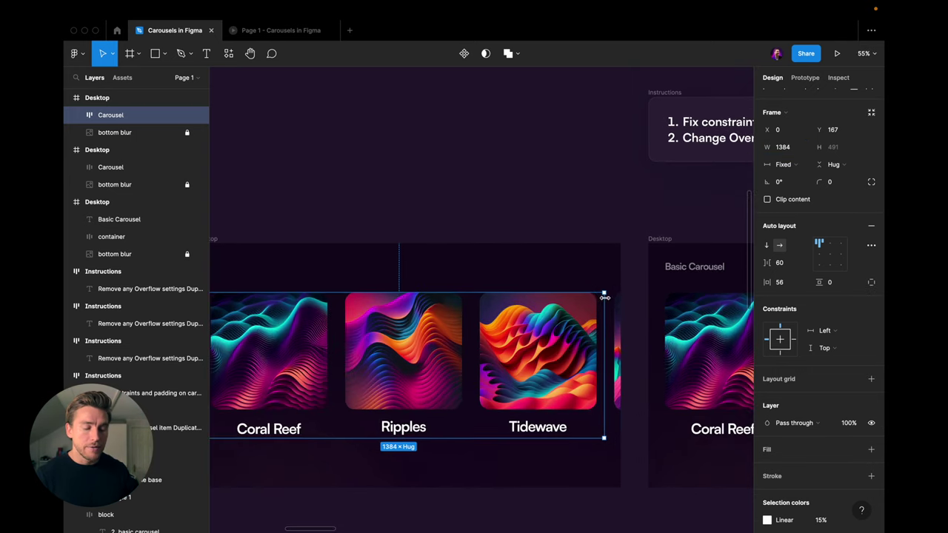
scroll(604, 300, left, 3)
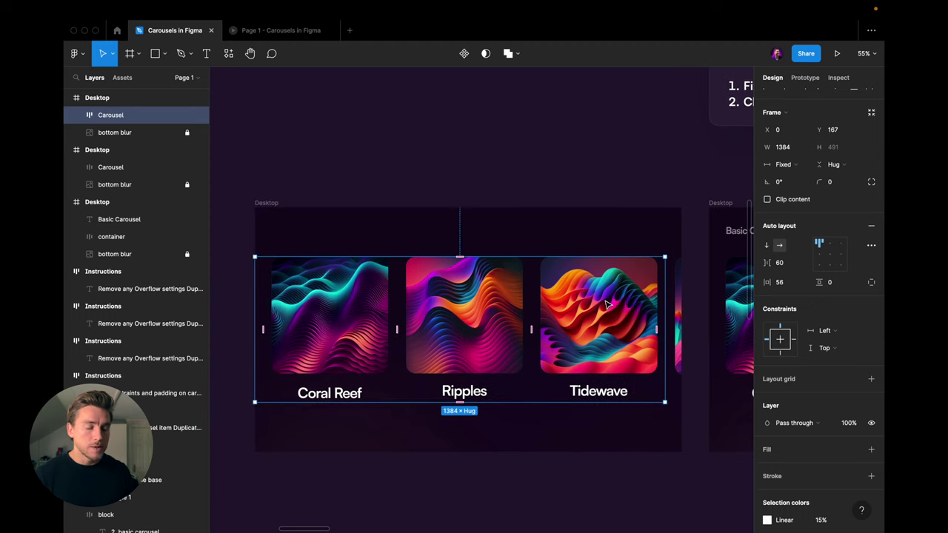
scroll(608, 300, down, 1)
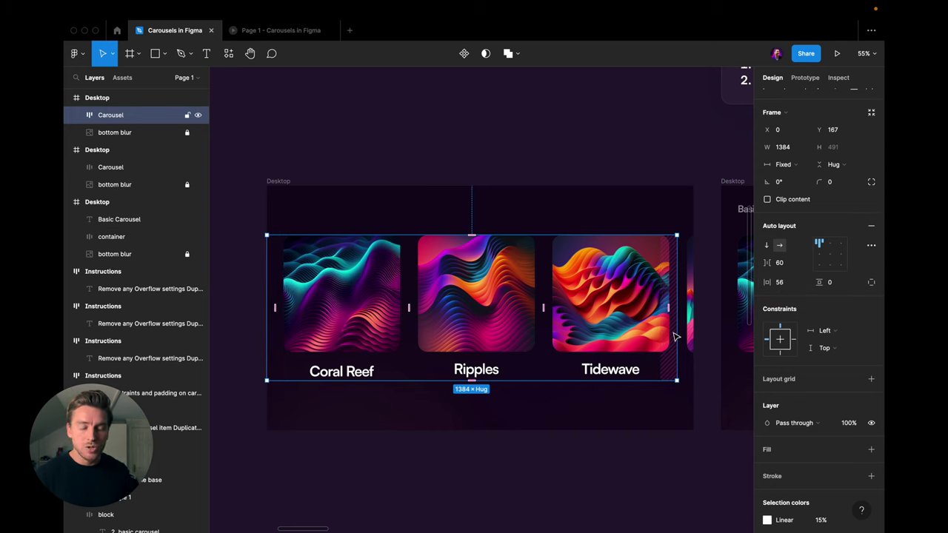
- Constrain the Carousel left and right, then narrow the Desktop frame to about 435 wide
click(838, 332)
click(836, 357)
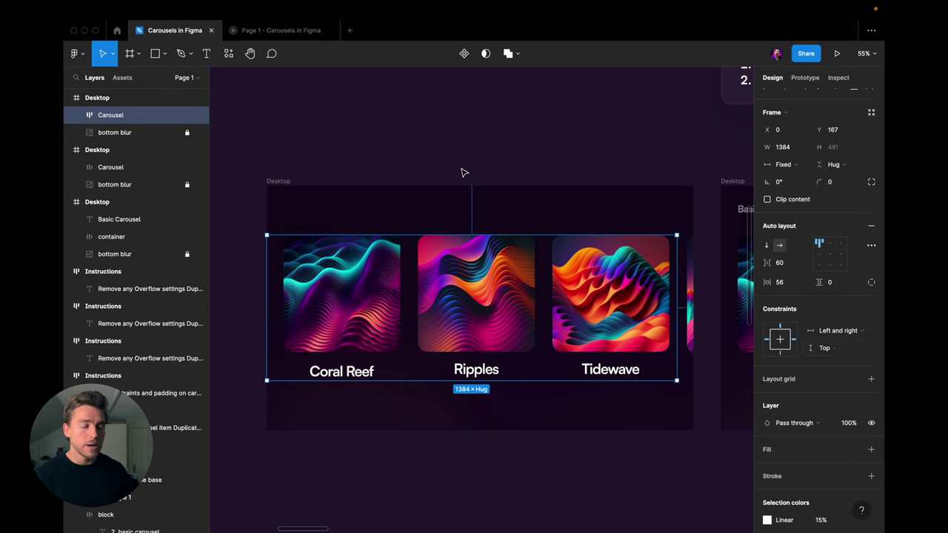
click(297, 181)
drag(693, 217, 397, 217)
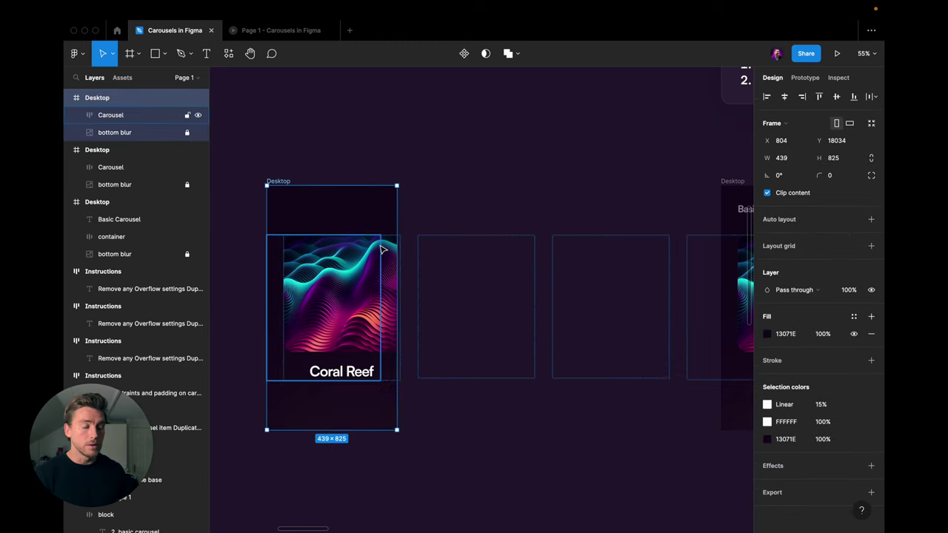
click(354, 266)
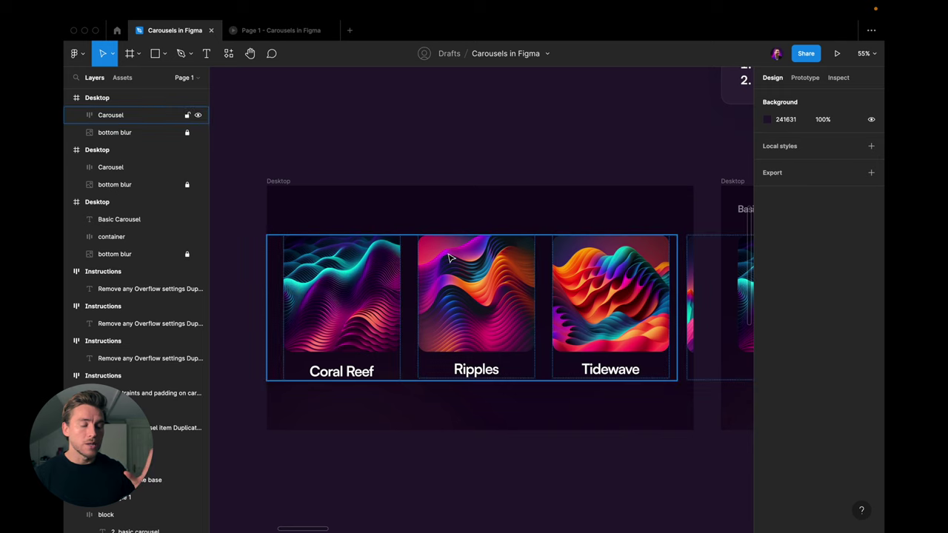
- Set the Carousel's overflow to horizontal scrolling
click(450, 255)
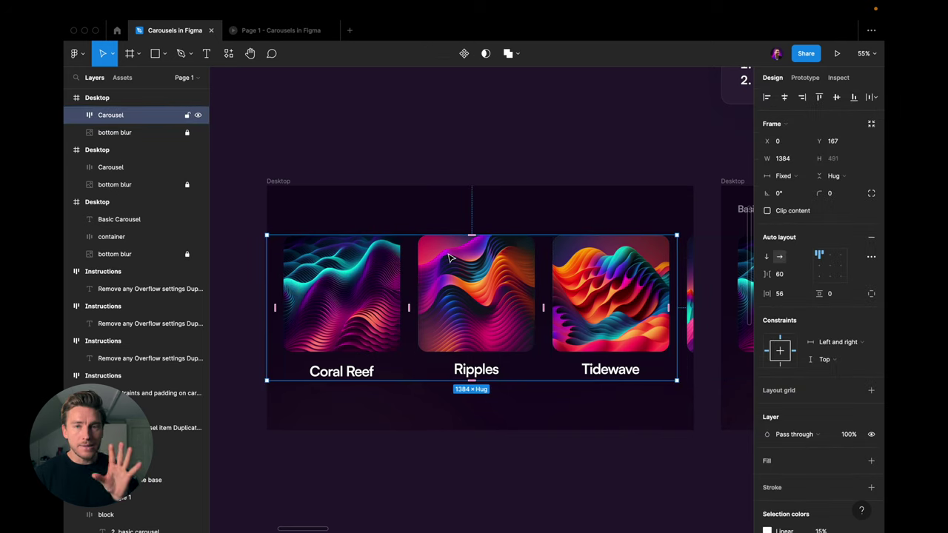
click(806, 78)
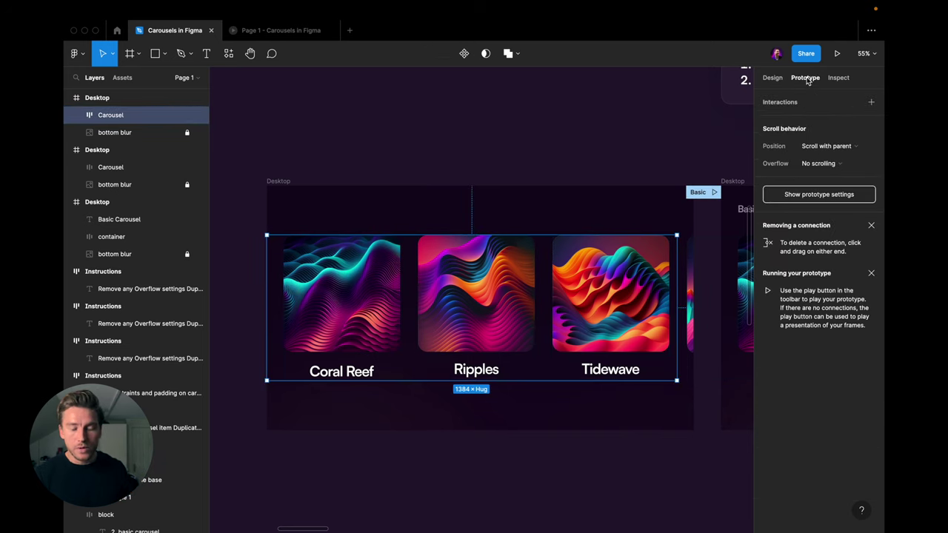
click(821, 171)
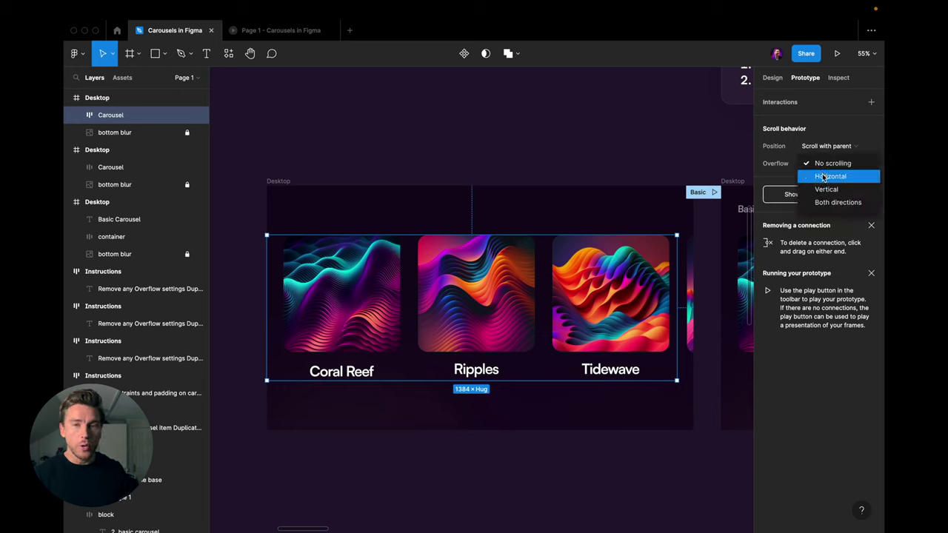
click(822, 176)
- Add a Flow 1 starting point to Desktop and test swiping the cards in preview
click(286, 185)
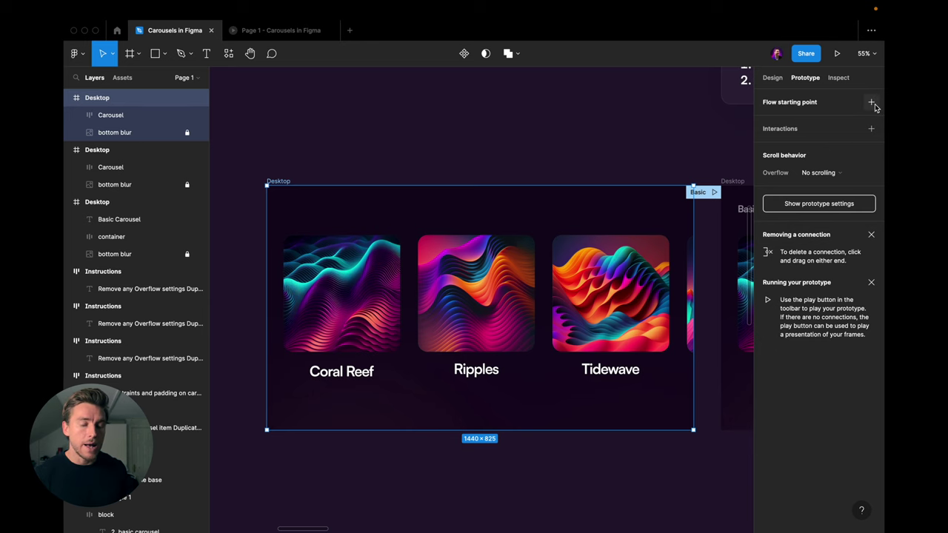
click(870, 102)
click(261, 192)
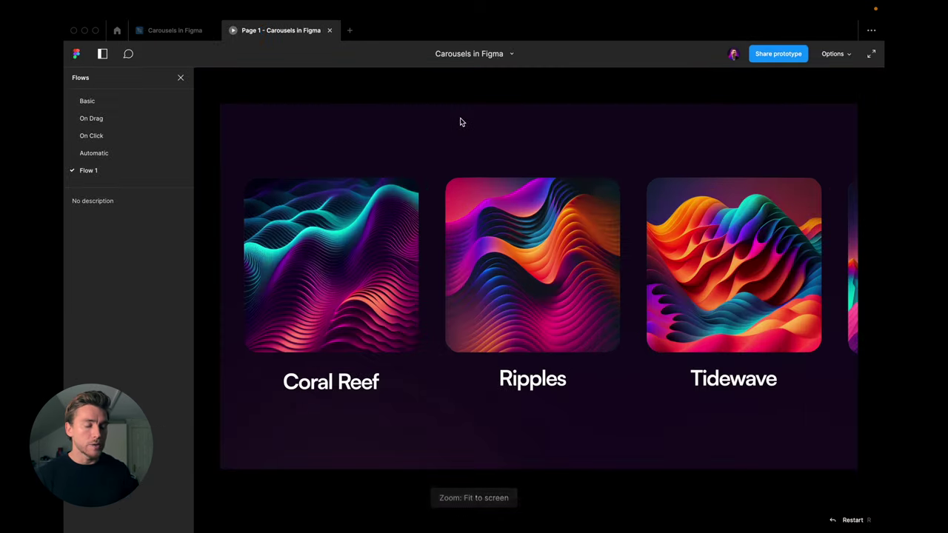
mouse_move(570, 254)
mouse_down()
mouse_move(218, 269)
mouse_move(865, 227)
mouse_move(405, 263)
mouse_up()
drag(330, 254, 838, 249)
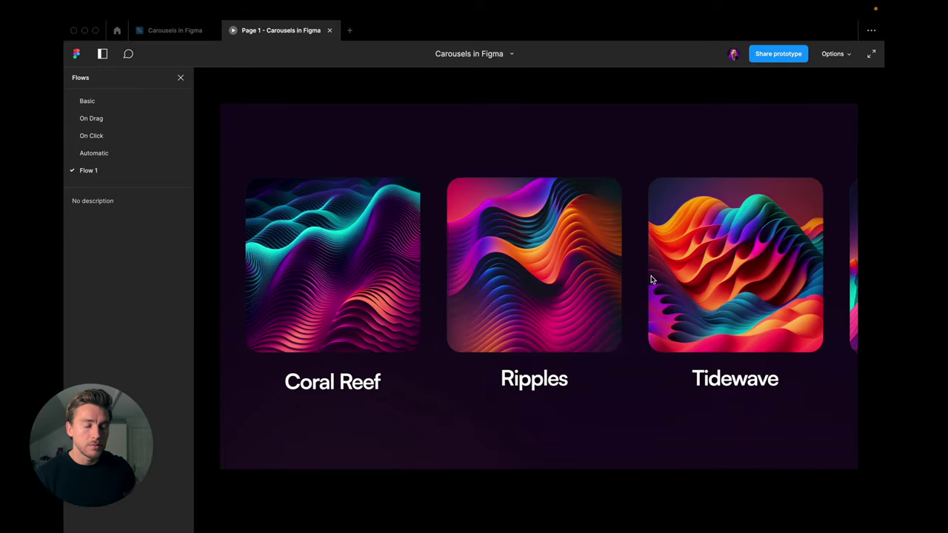
drag(536, 279, 354, 301)
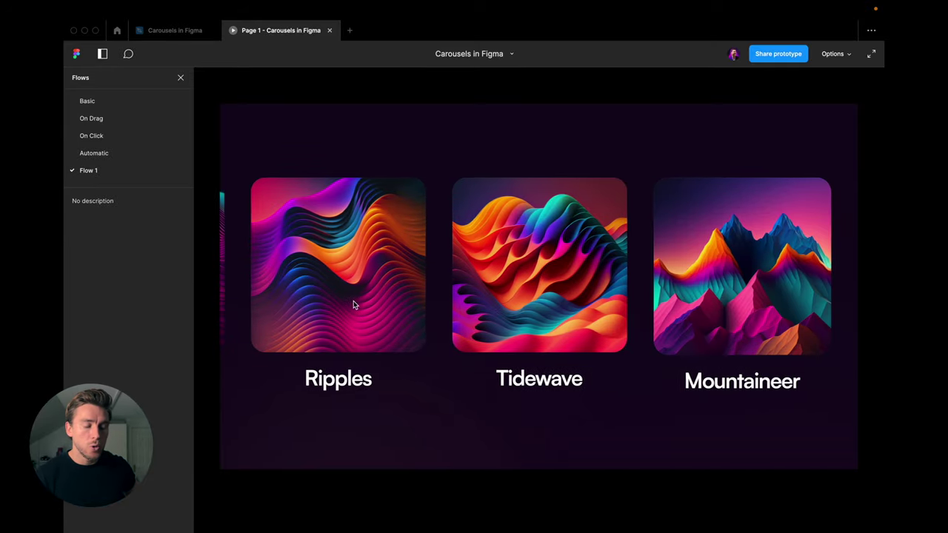
drag(353, 301, 737, 298)
drag(370, 329, 745, 312)
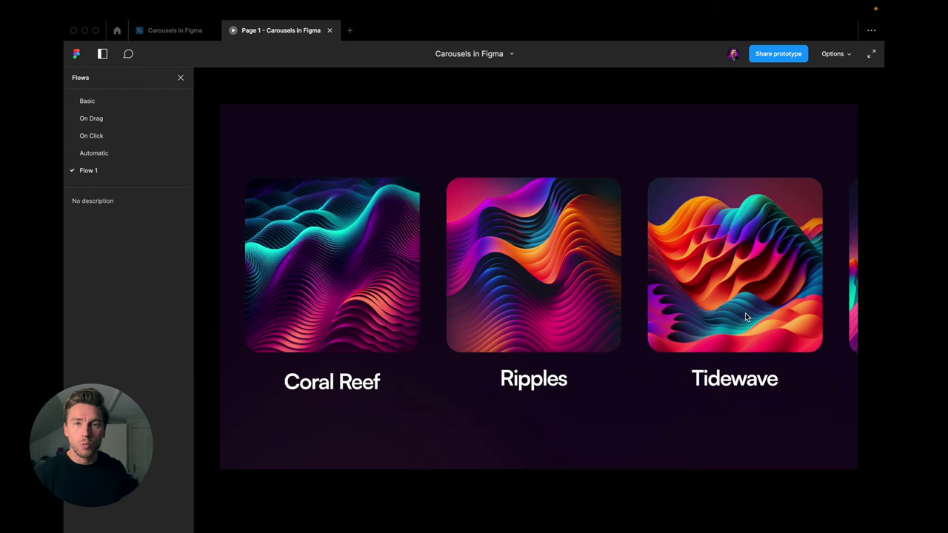
drag(712, 276, 510, 265)
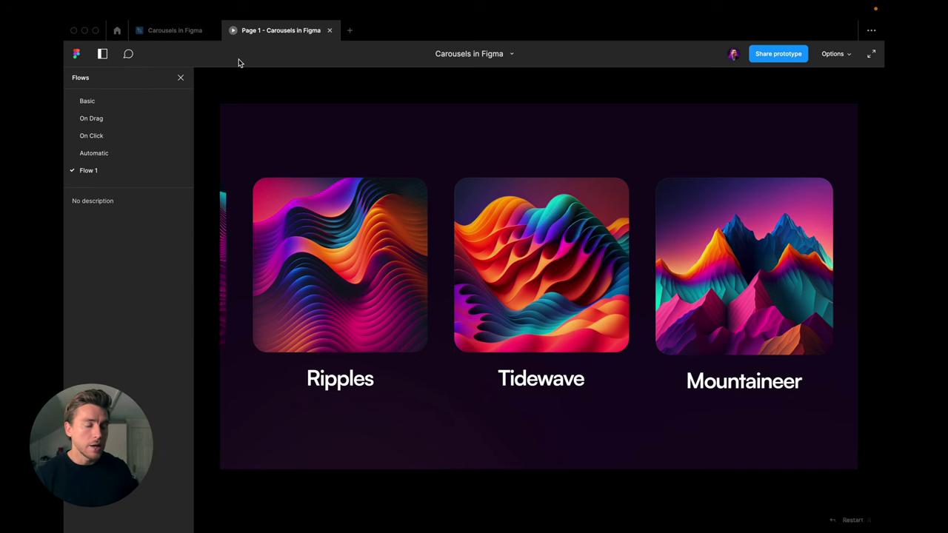
- Widen the Carousel to 1440 and preview the prototype again
click(174, 30)
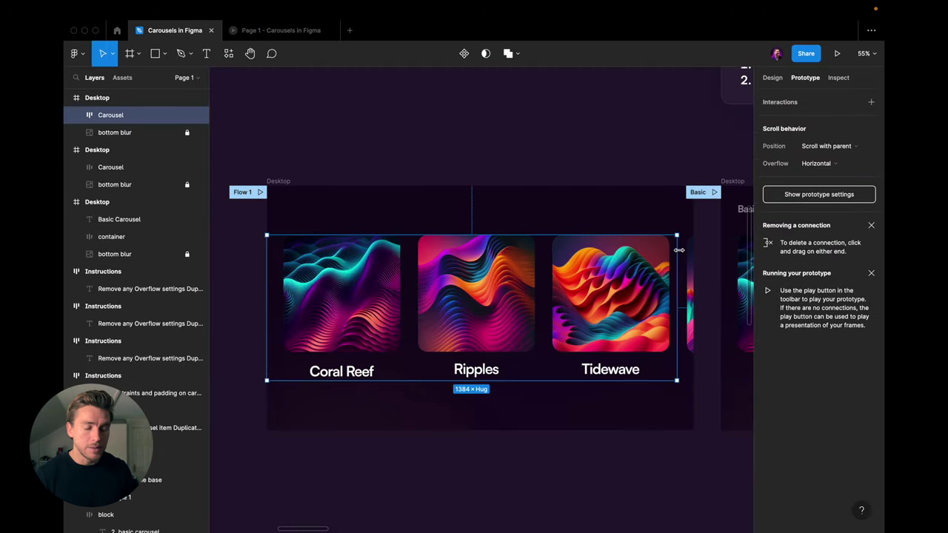
drag(680, 250, 691, 250)
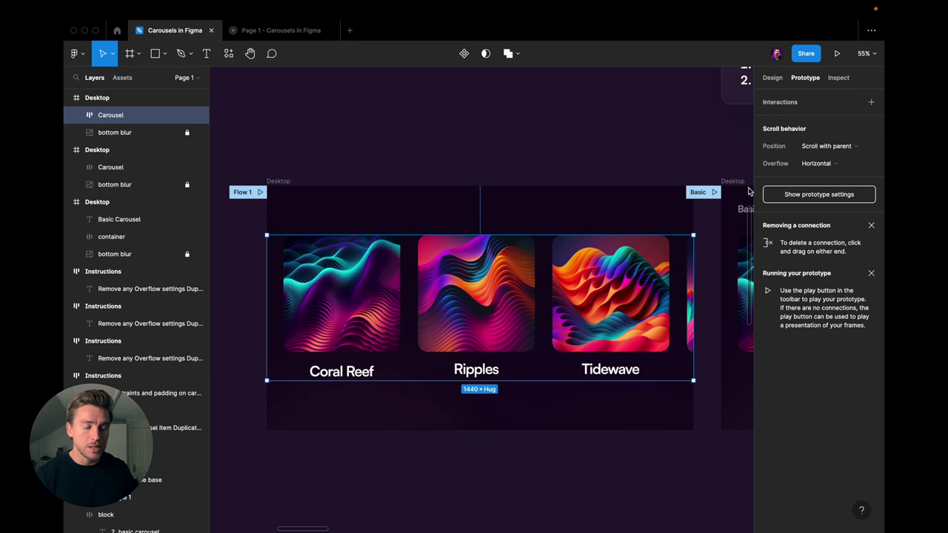
click(300, 30)
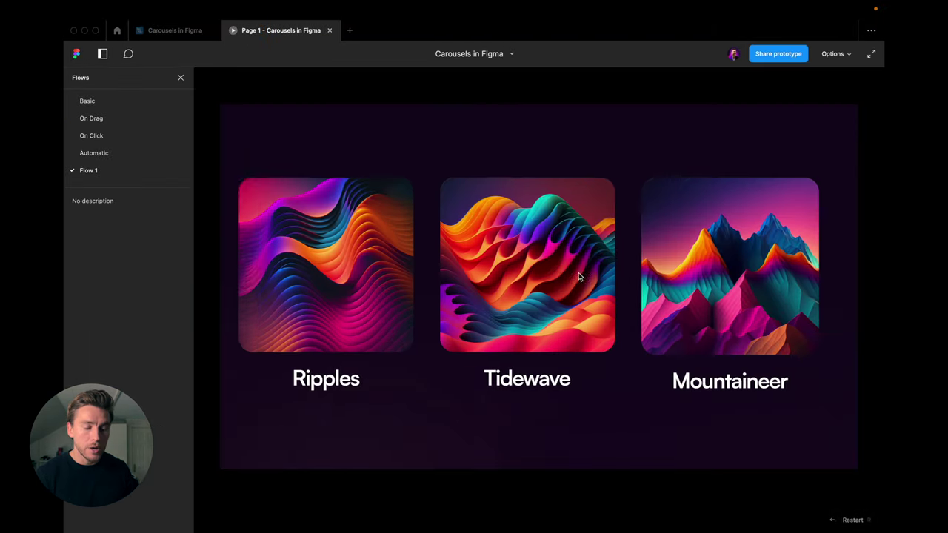
scroll(770, 247, left, 3)
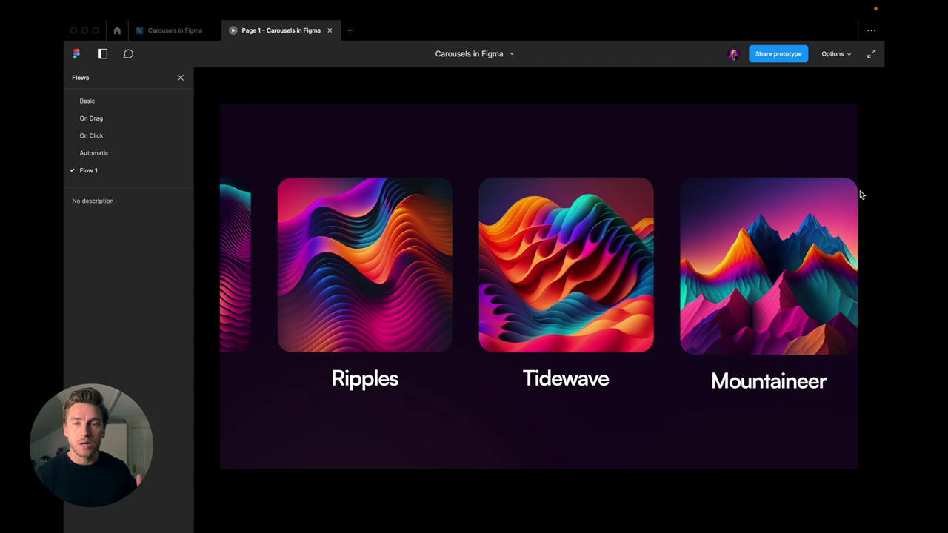
click(174, 30)
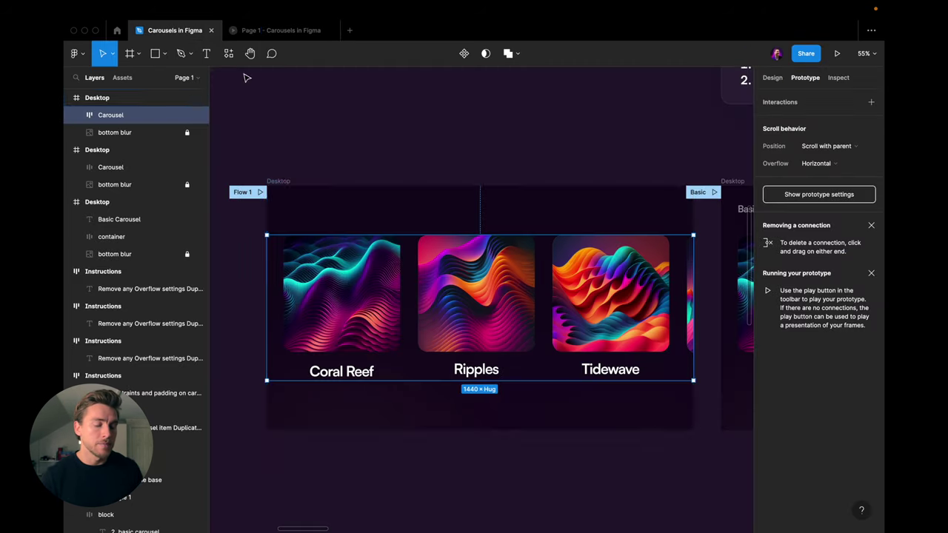
key(Escape)
scroll(650, 266, right, 3)
- Move the Flow 1 Desktop frame next to the On Drag Carousel section
scroll(651, 267, down, 5)
mouse_move(567, 229)
mouse_down()
mouse_move(620, 226)
mouse_move(345, 239)
mouse_up()
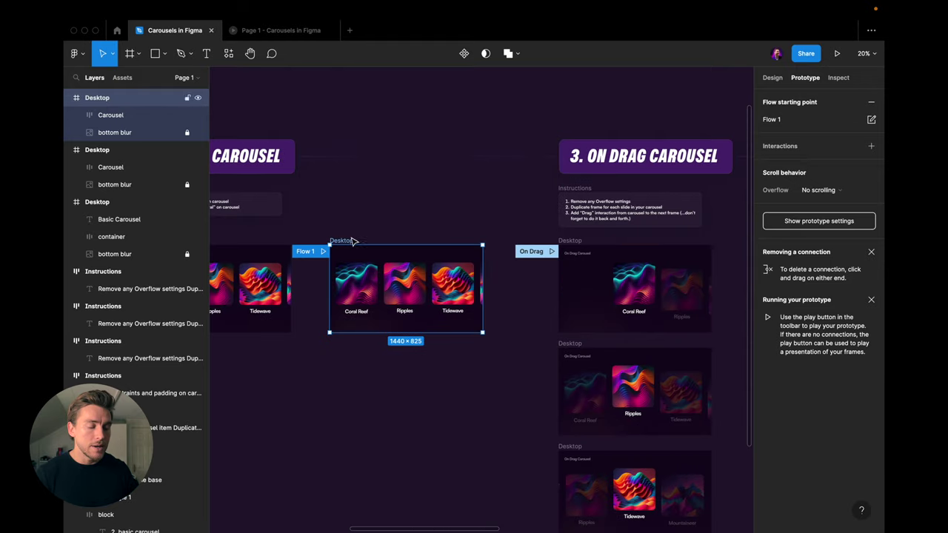
scroll(352, 241, left, 2)
scroll(518, 226, up, 2)
scroll(516, 225, right, 3)
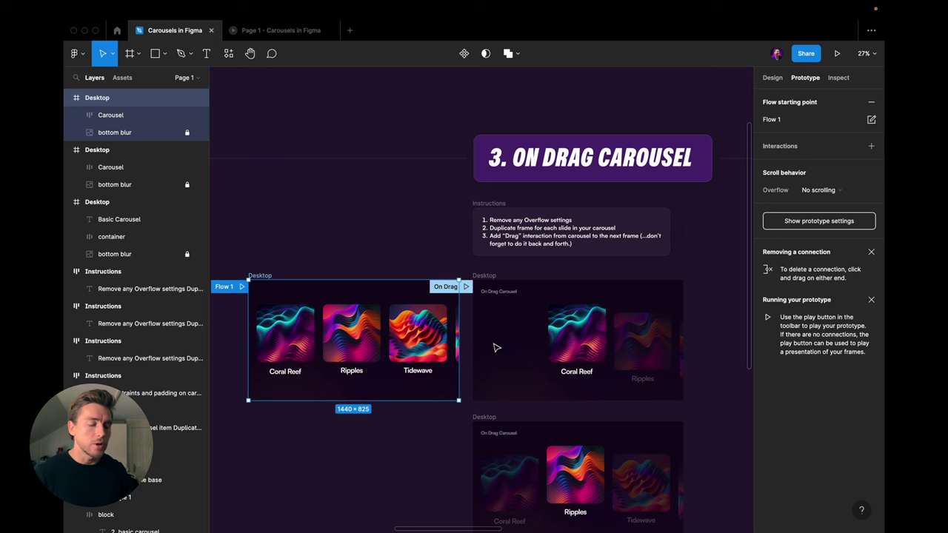
- Preview the On Drag flow, swiping between Coral Reef, Ripples and Tidewave, then return to the editor
click(466, 285)
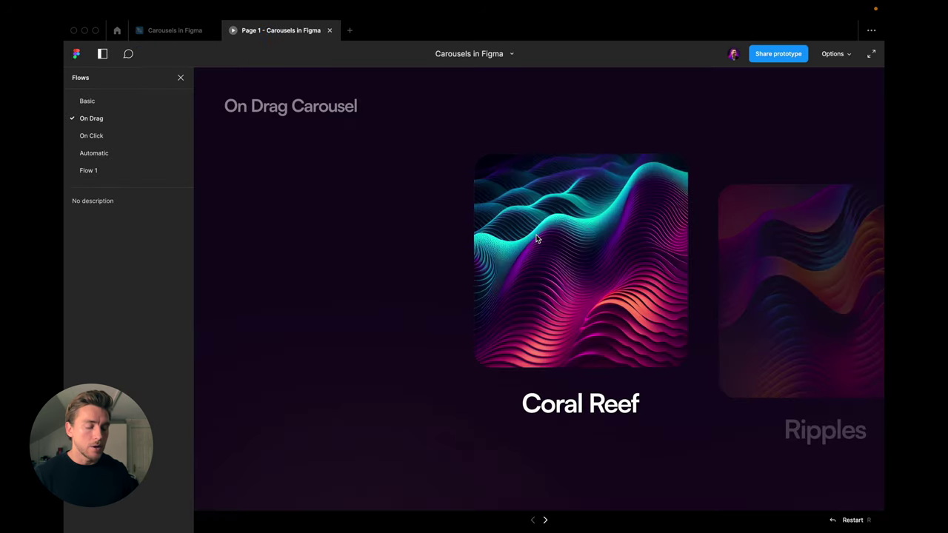
drag(592, 229, 436, 246)
key(z)
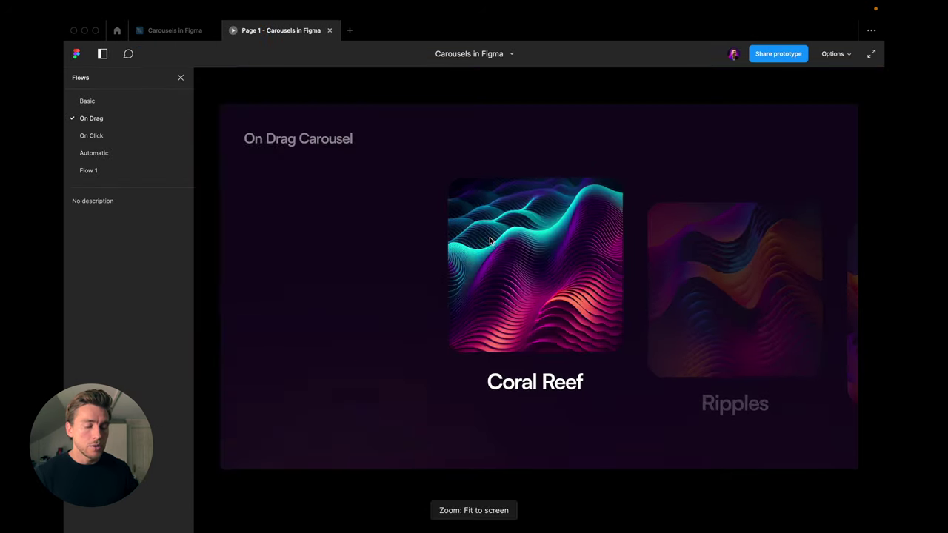
drag(600, 256, 494, 256)
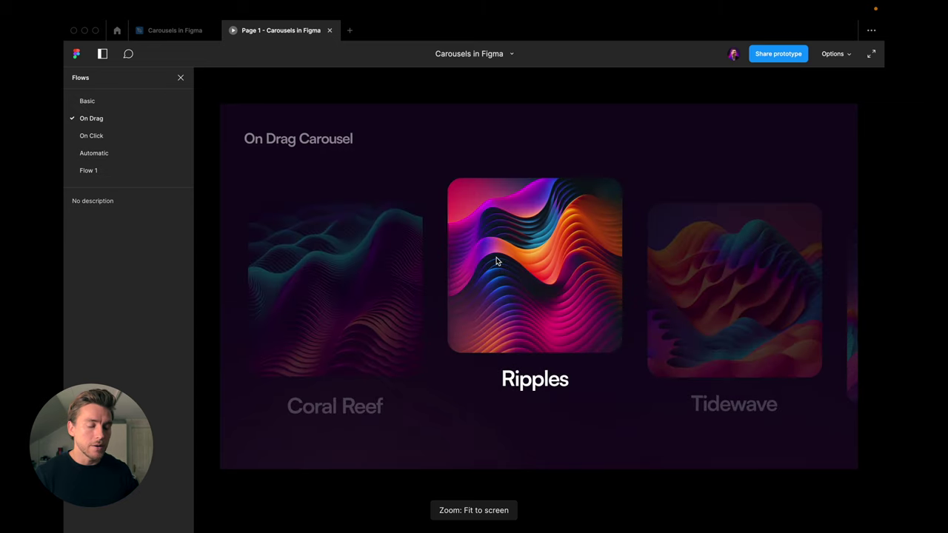
mouse_move(617, 256)
mouse_down()
mouse_move(457, 262)
mouse_move(593, 262)
mouse_up()
mouse_move(651, 267)
mouse_down()
mouse_move(442, 280)
mouse_move(563, 277)
mouse_up()
mouse_move(506, 276)
mouse_down()
mouse_move(589, 282)
mouse_move(538, 289)
mouse_move(671, 300)
mouse_up()
key(ctrl+shift+Tab)
scroll(444, 179, down, 1)
scroll(444, 179, left, 1)
- Set the Flow 1 Carousel's overflow to No scrolling
scroll(442, 179, left, 2)
scroll(442, 179, down, 1)
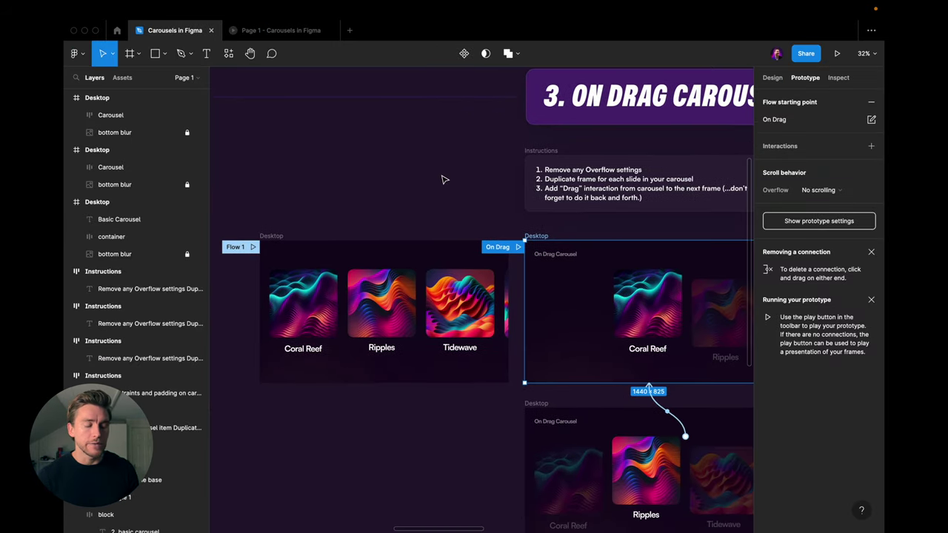
click(356, 294)
click(364, 304)
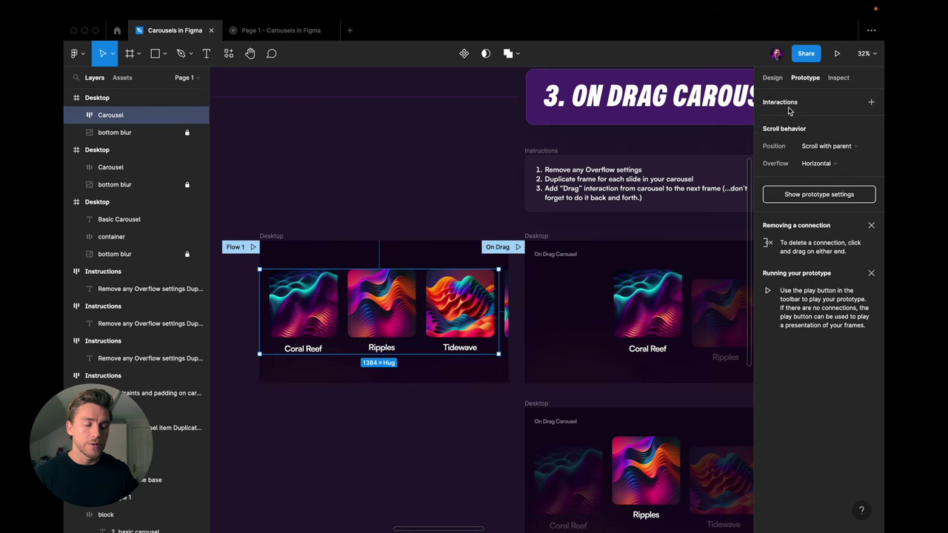
click(823, 167)
click(830, 150)
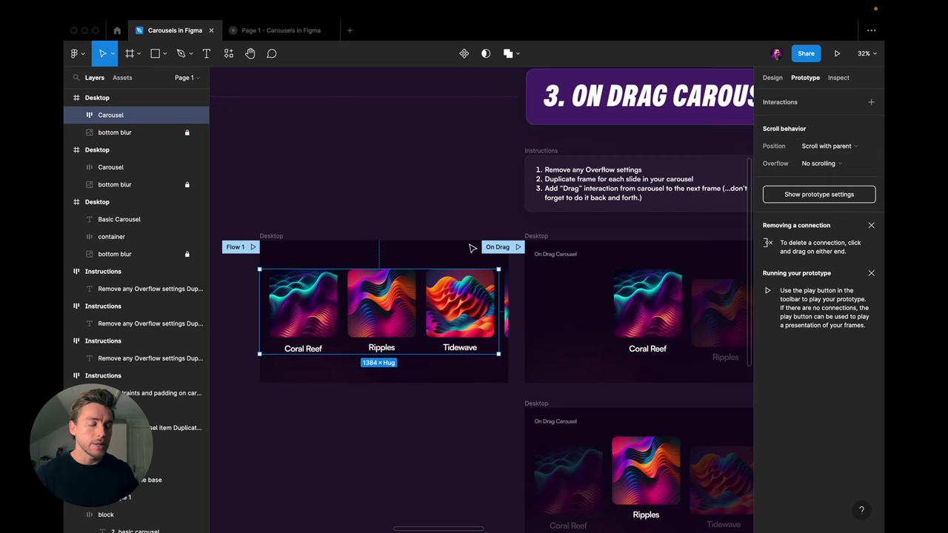
scroll(483, 224, down, 1)
click(482, 222)
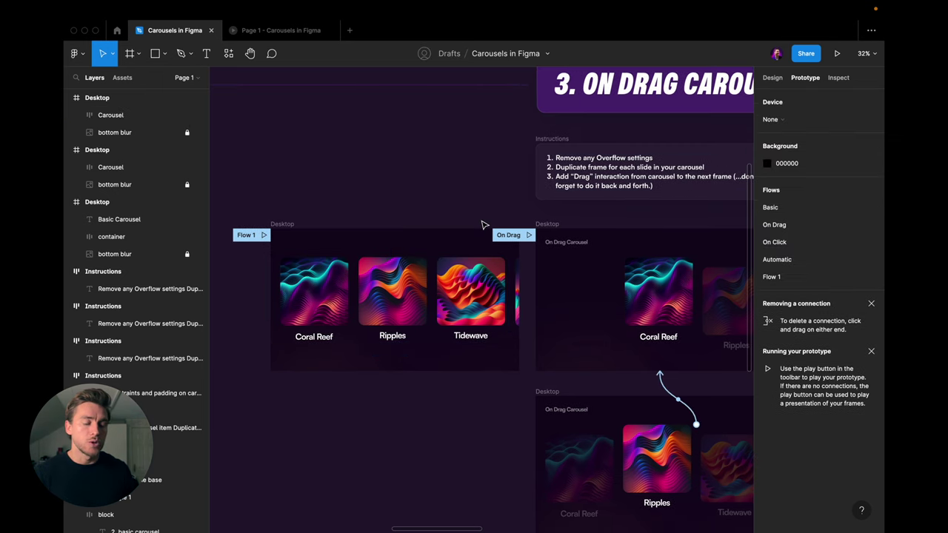
click(467, 292)
scroll(467, 292, up, 2)
scroll(466, 292, down, 1)
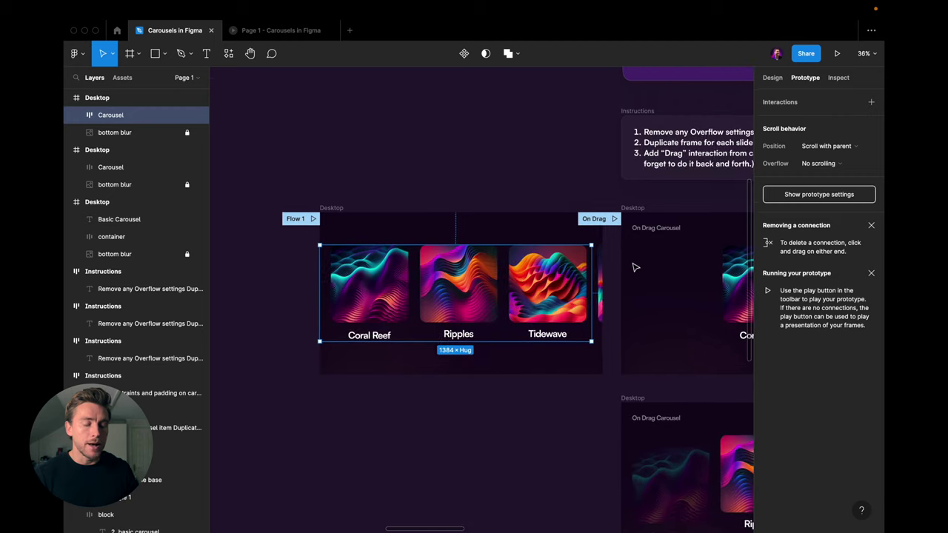
- Widen the Carousel to 1440 and set its horizontal padding to 0
drag(596, 259, 603, 259)
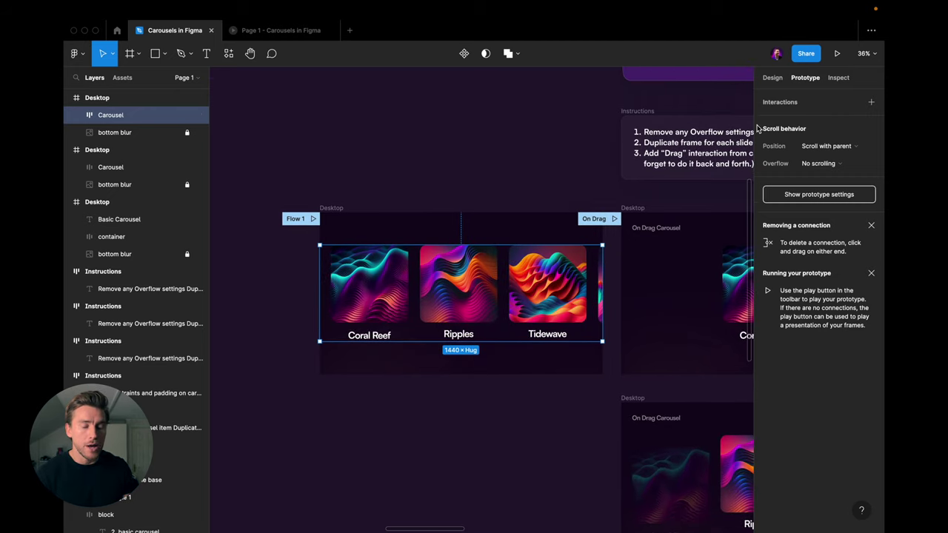
click(775, 81)
click(797, 301)
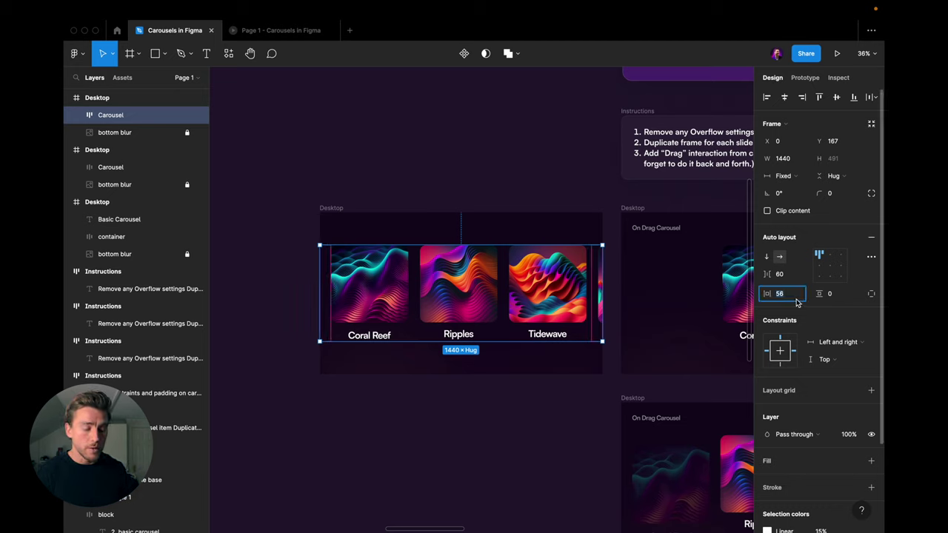
text(0)
key(Return)
- Shift the Carousel right inside Desktop so Coral Reef starts mid-frame
drag(384, 289, 478, 288)
scroll(478, 287, right, 3)
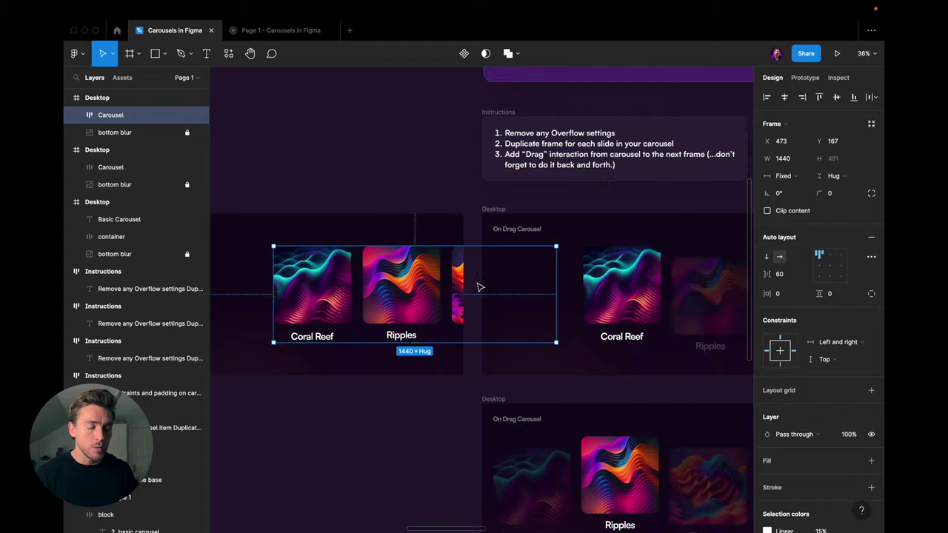
scroll(478, 287, up, 2)
scroll(422, 222, up, 1)
drag(419, 222, 429, 224)
- Set the Ripples card's bottom padding to 56
double_click(516, 217)
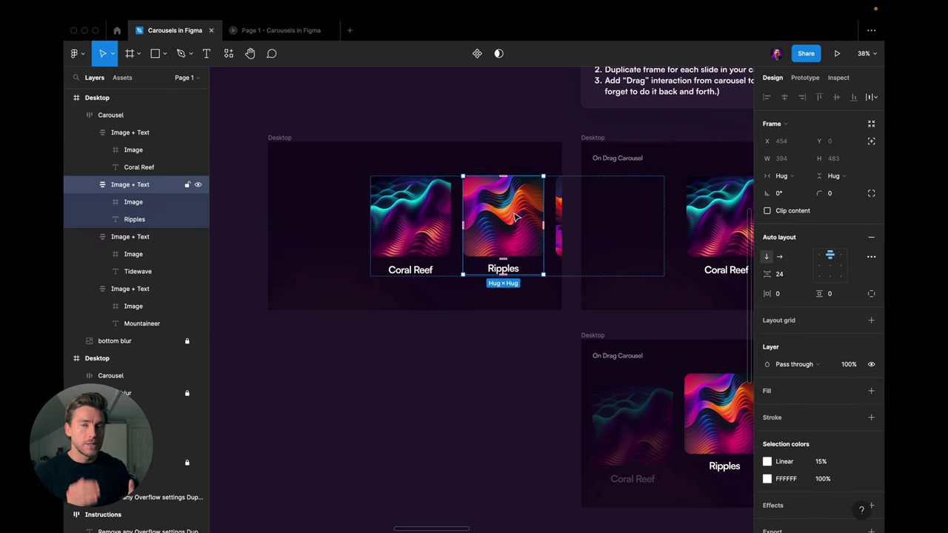
click(472, 159)
click(470, 190)
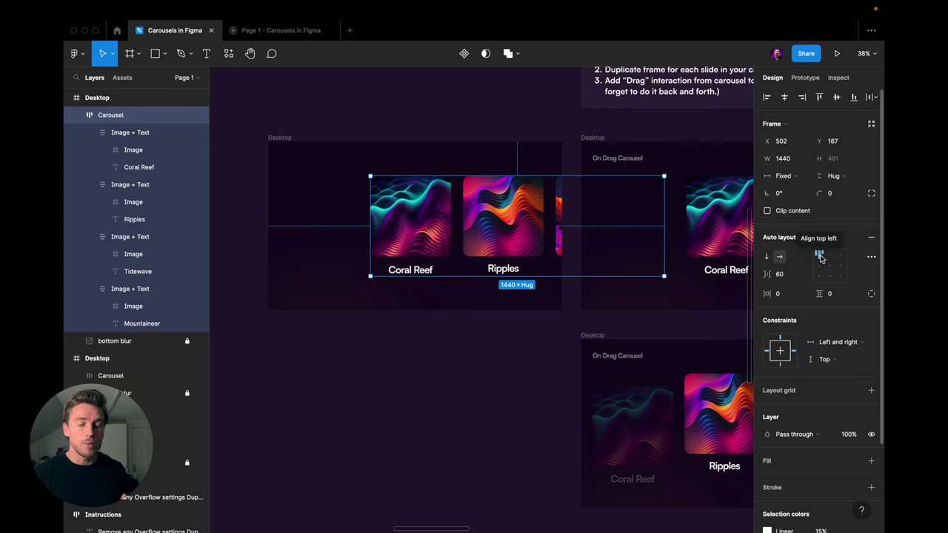
click(819, 266)
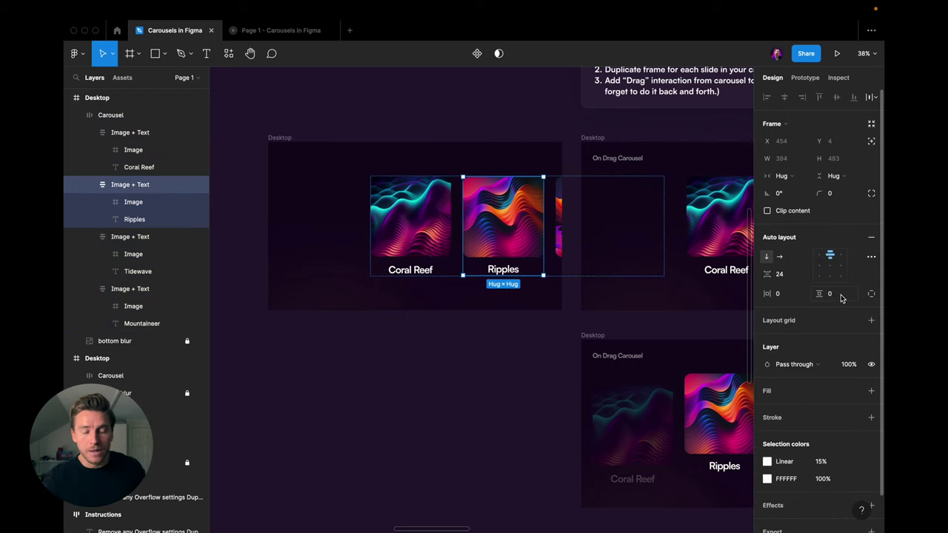
click(834, 296)
text(56)
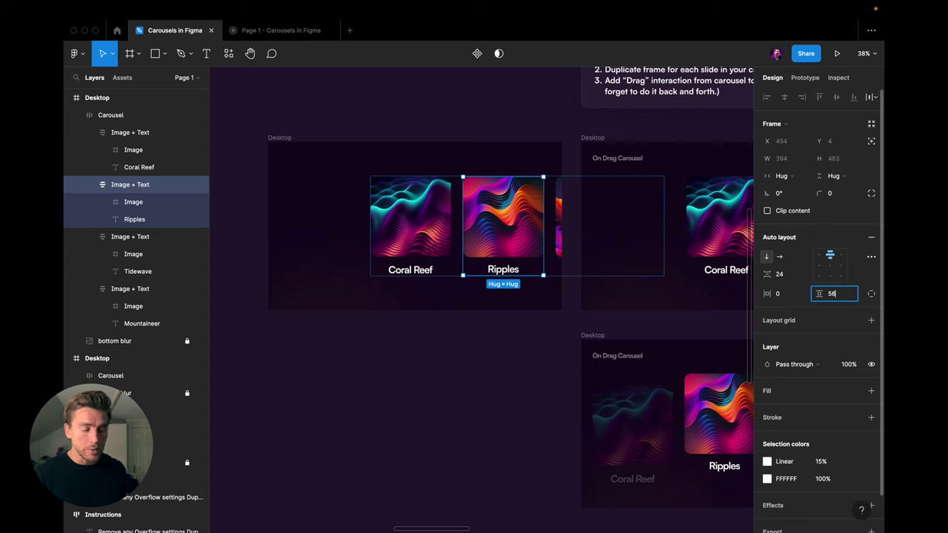
key(Return)
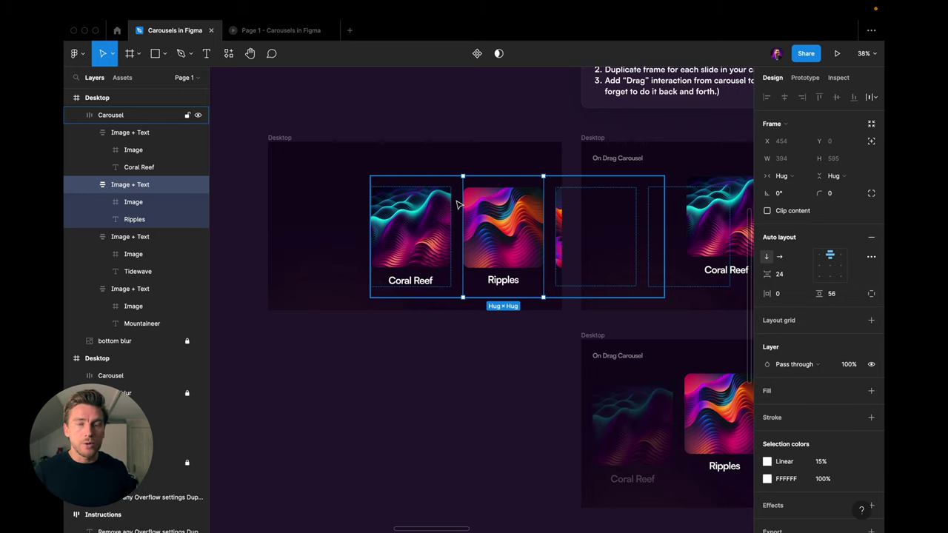
- Align the Carousel's cards to the top left
click(455, 183)
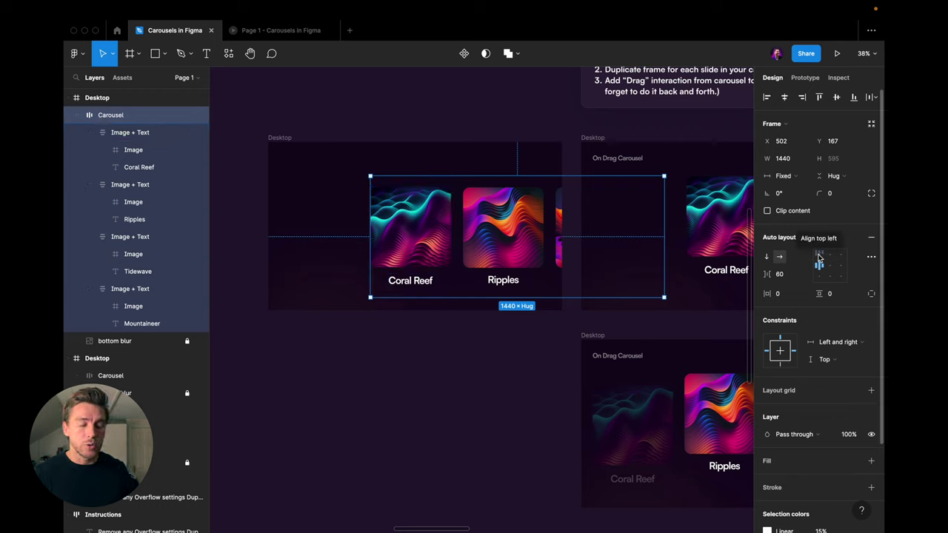
click(819, 257)
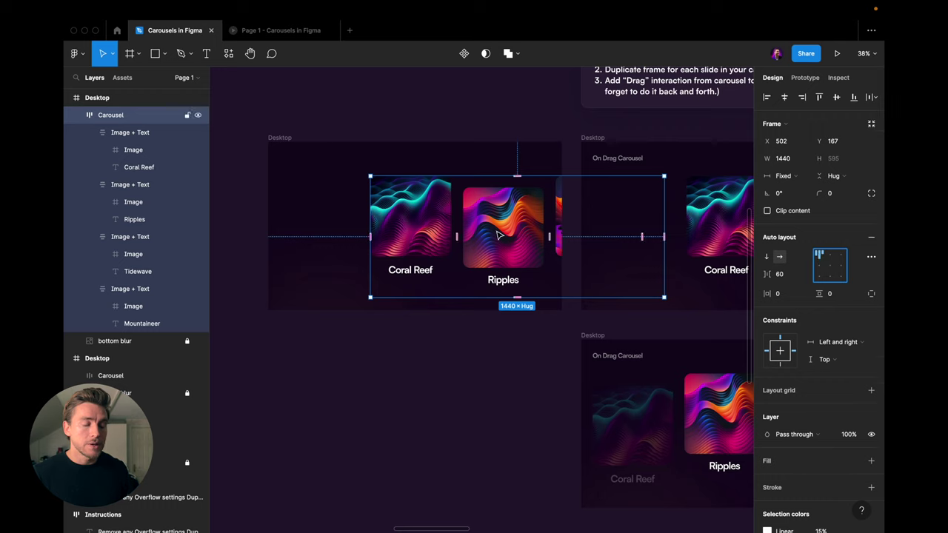
click(509, 212)
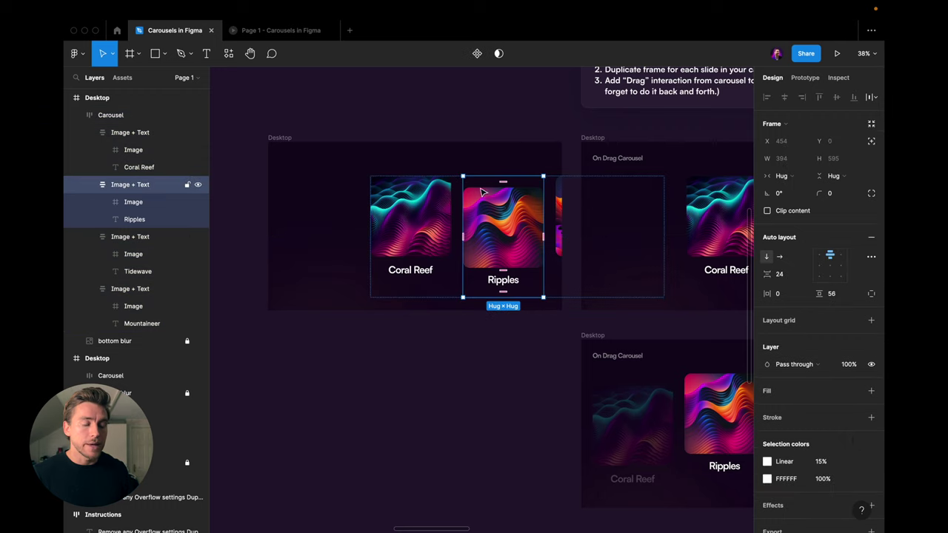
- Set the Tidewave card's bottom padding to 56*2, twice Ripples' padding
click(223, 218)
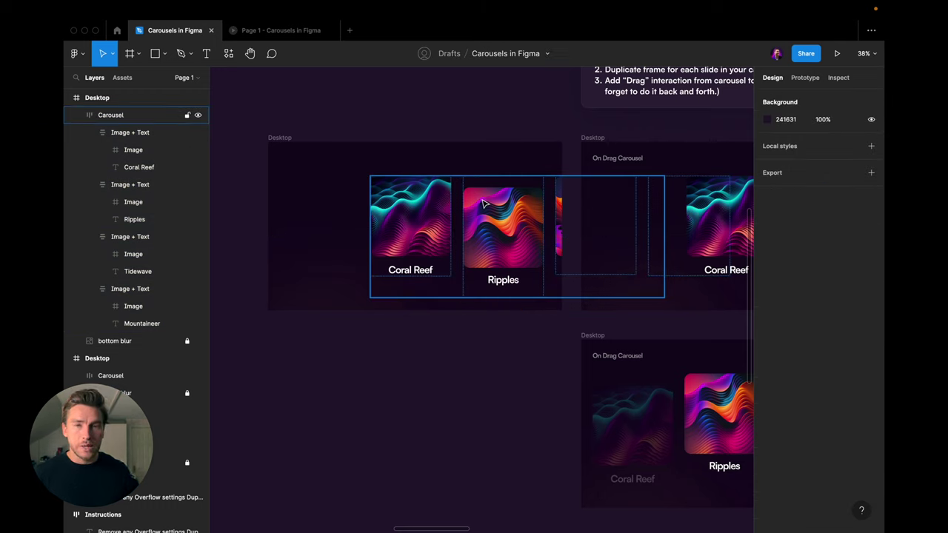
click(482, 203)
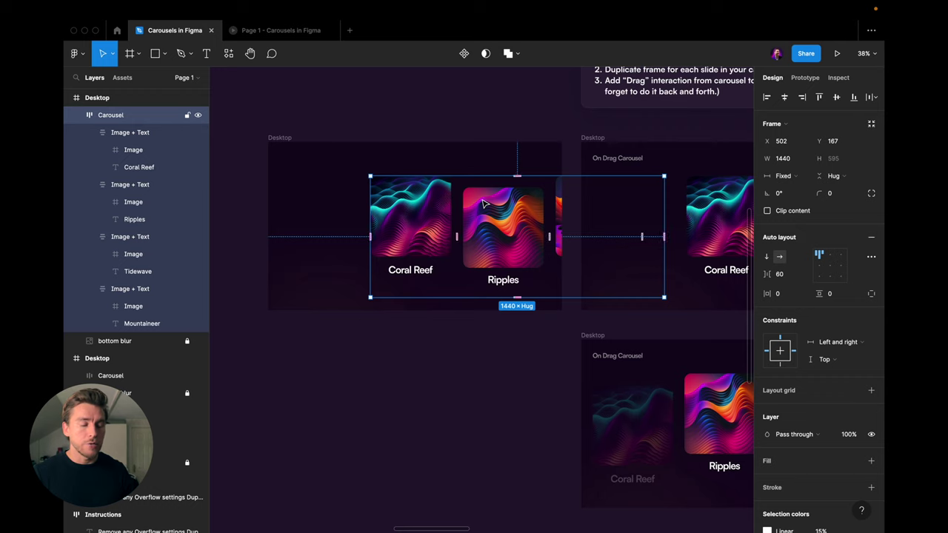
click(561, 198)
click(848, 295)
text(*2)
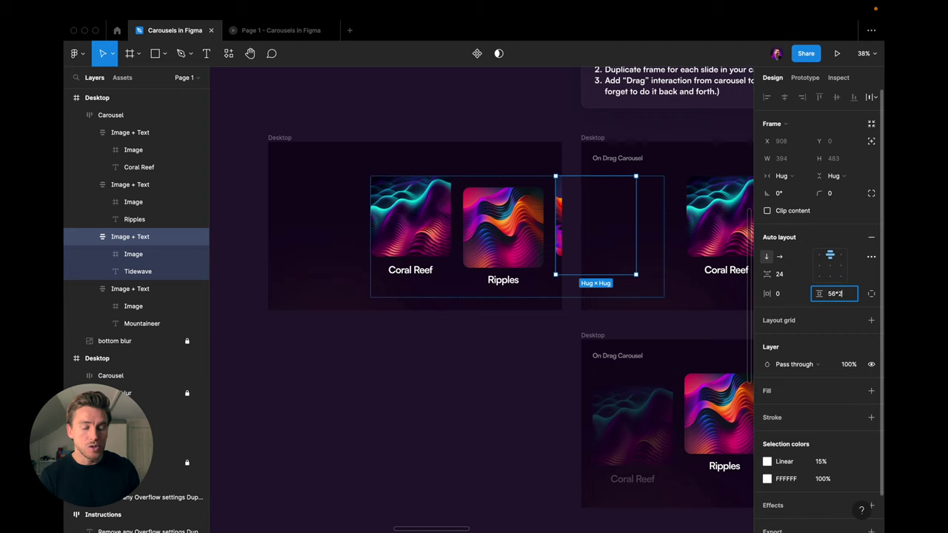
key(Return)
- Set the Mountaineer card's bottom padding to 56*3, three times Ripples' padding
click(696, 222)
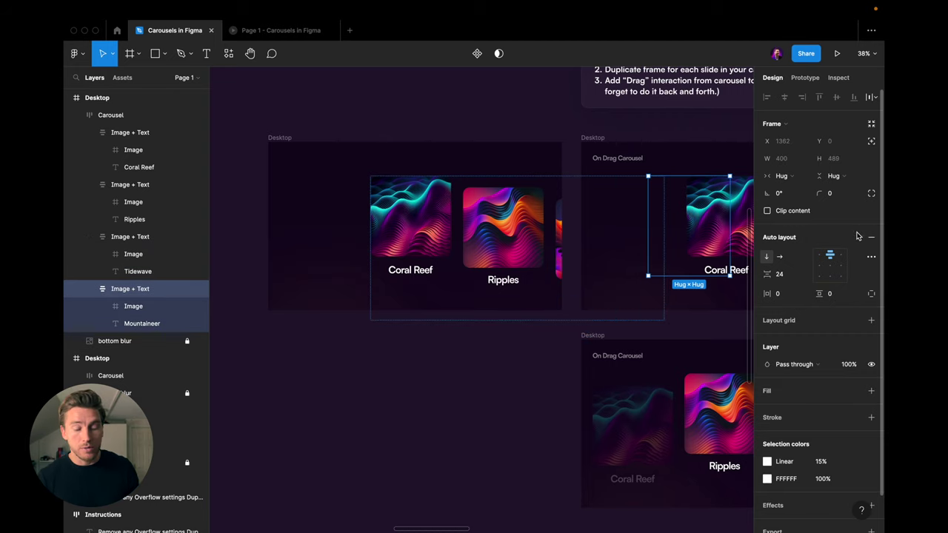
click(846, 296)
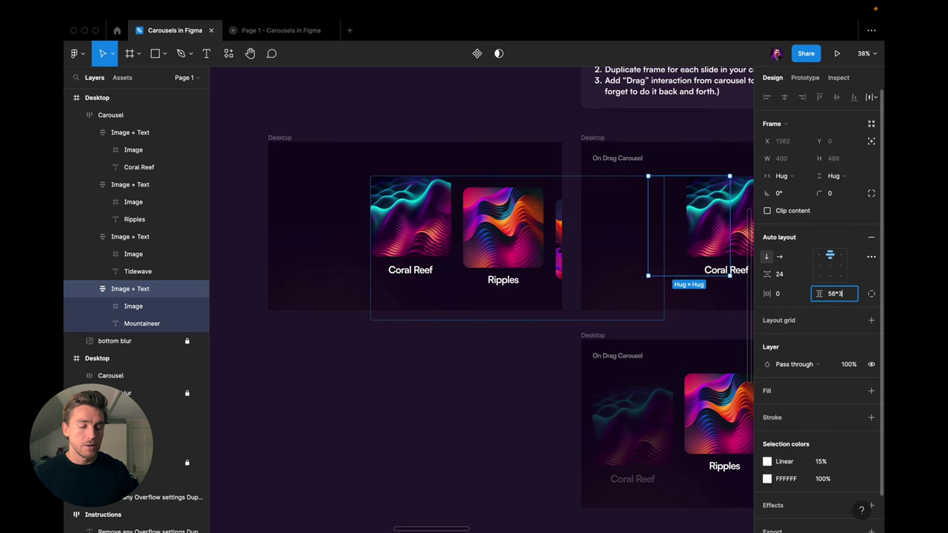
text(2)
key(Return)
key(Escape)
scroll(475, 222, down, 1)
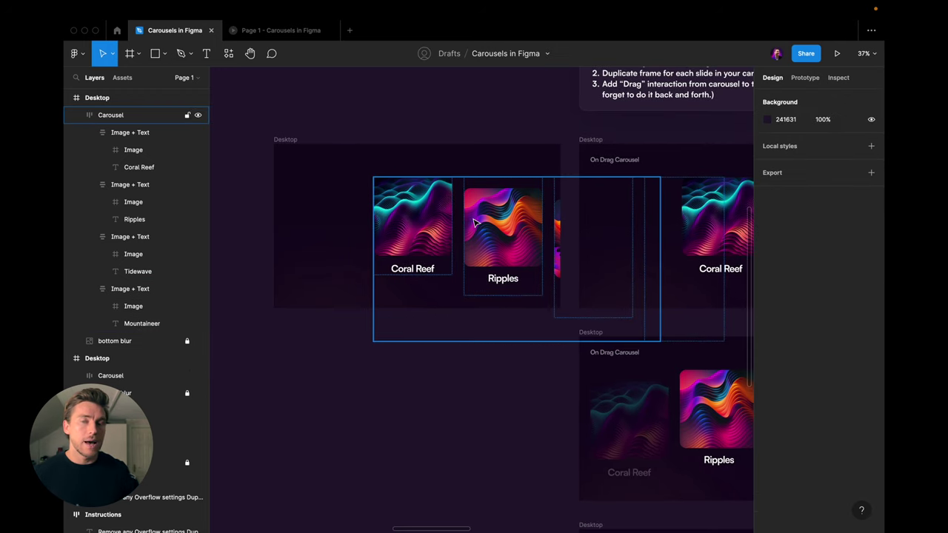
click(111, 185)
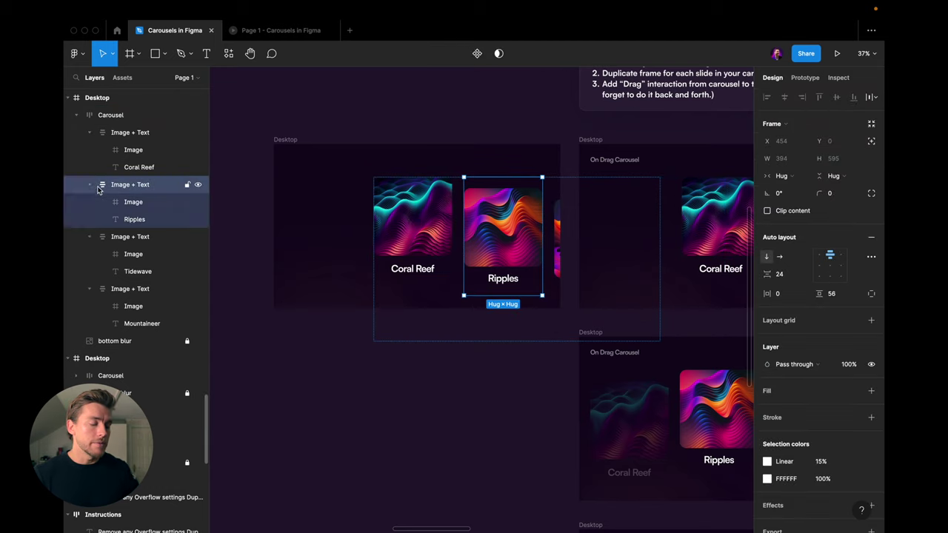
- Fade the Ripples, Tidewave and Mountaineer cards to 25% opacity
click(90, 201)
click(89, 221)
shift+click(145, 219)
key(2)
key(5)
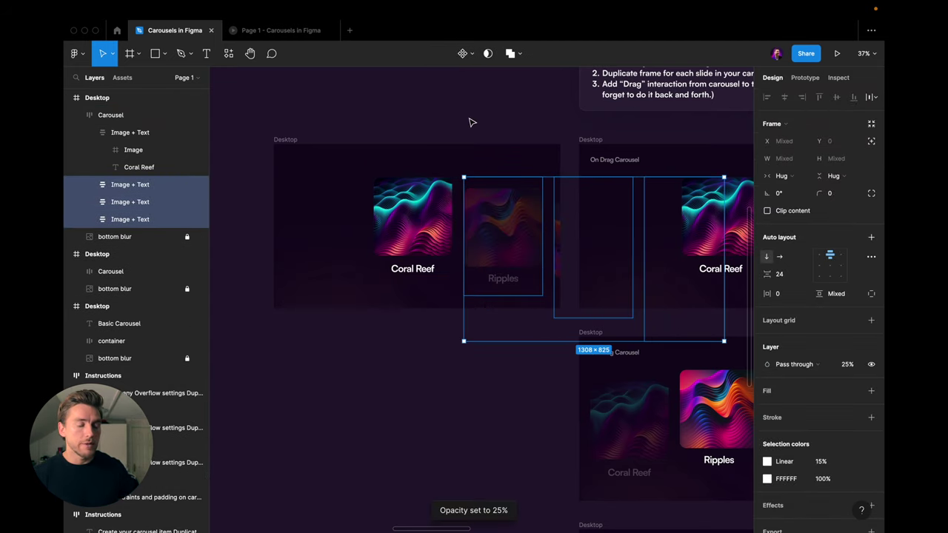
- Alt-drag a copy of the Desktop frame below the original
click(447, 175)
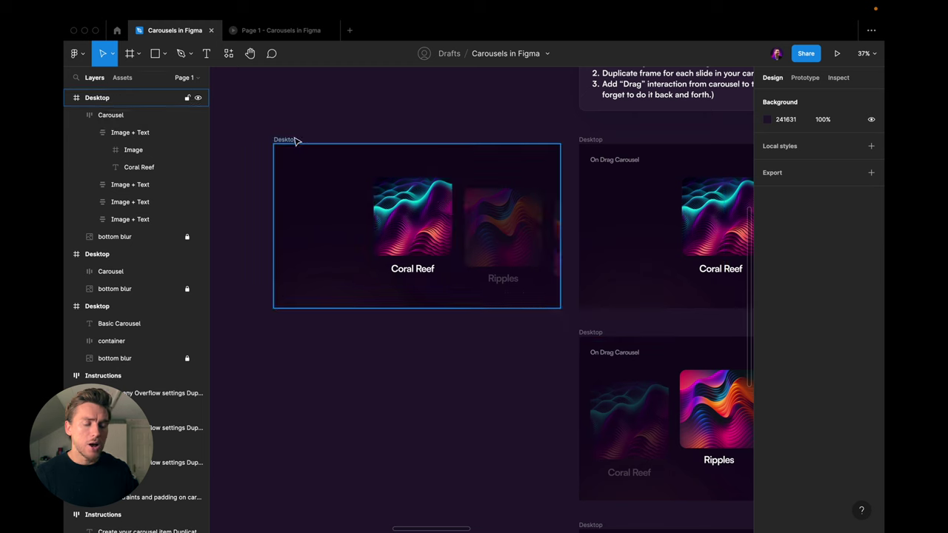
drag(295, 141, 296, 334)
ctrl+scroll(435, 285, down, 2)
scroll(441, 279, down, 10)
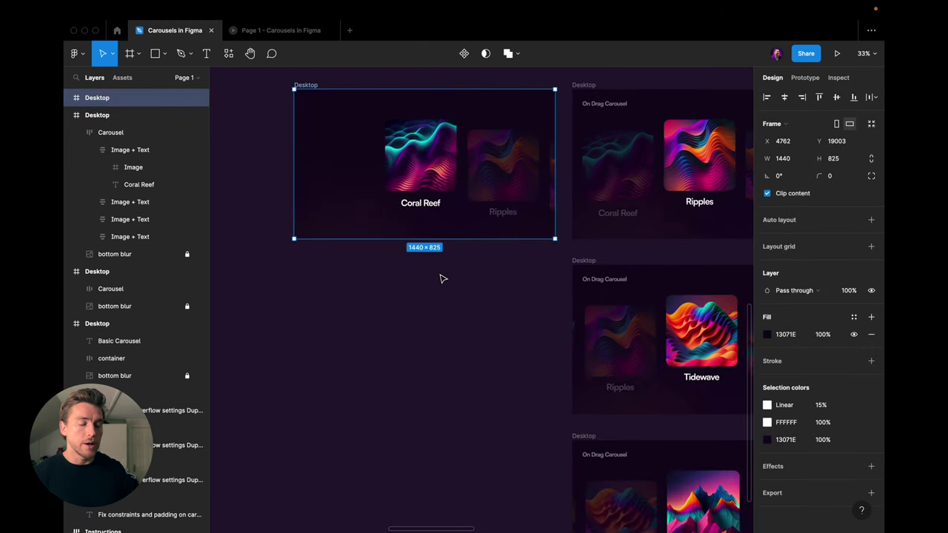
- Shift the lower frame's carousel one card to the left
scroll(441, 278, down, 4)
scroll(442, 278, right, 4)
scroll(441, 279, up, 3)
scroll(441, 278, up, 5)
scroll(442, 279, left, 2)
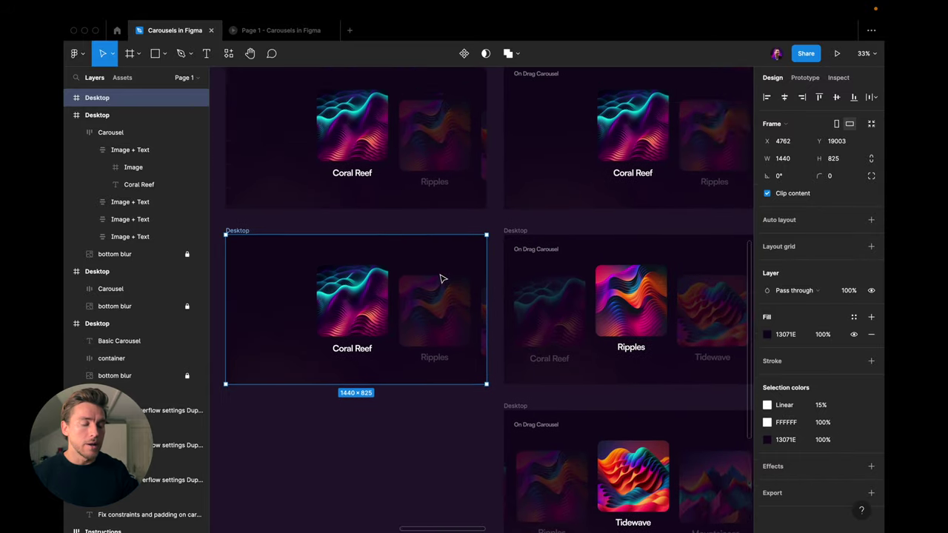
ctrl+scroll(441, 278, up, 2)
scroll(442, 278, left, 2)
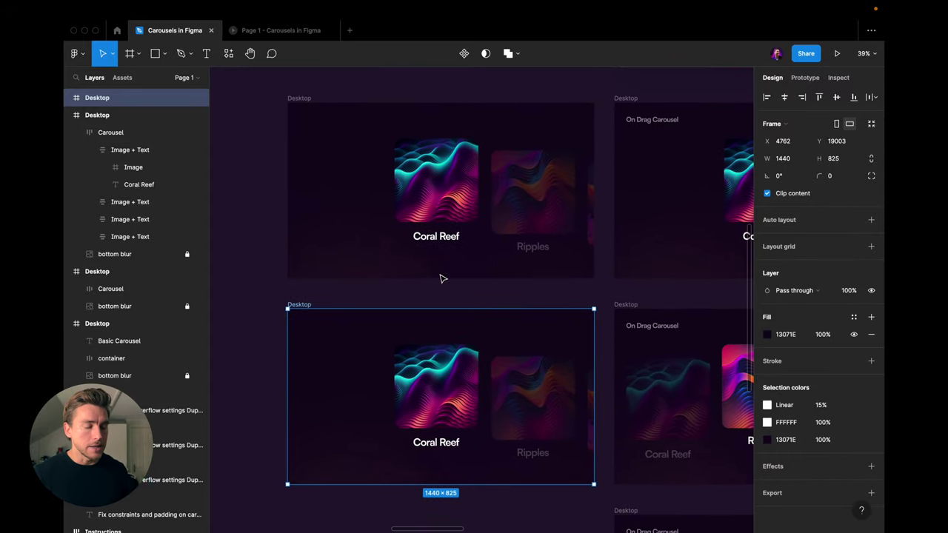
click(444, 372)
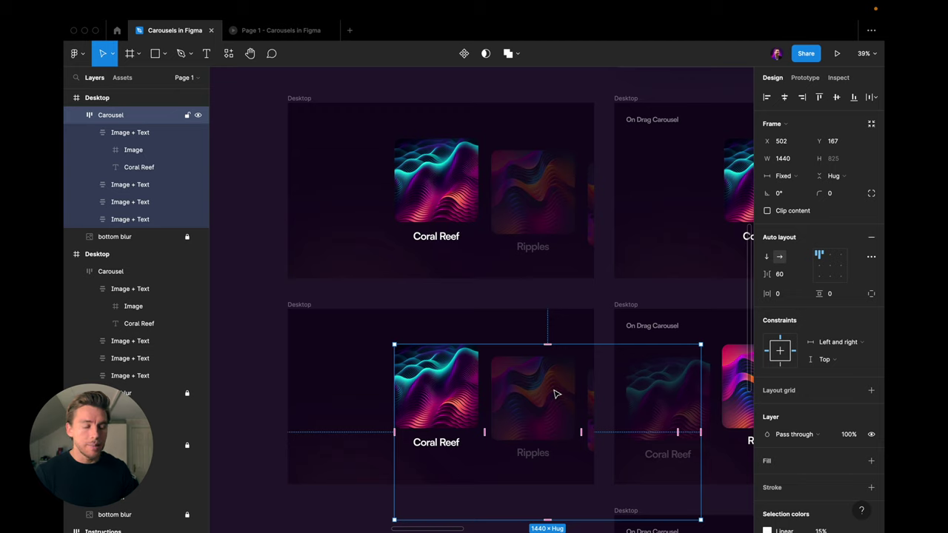
drag(557, 394, 463, 394)
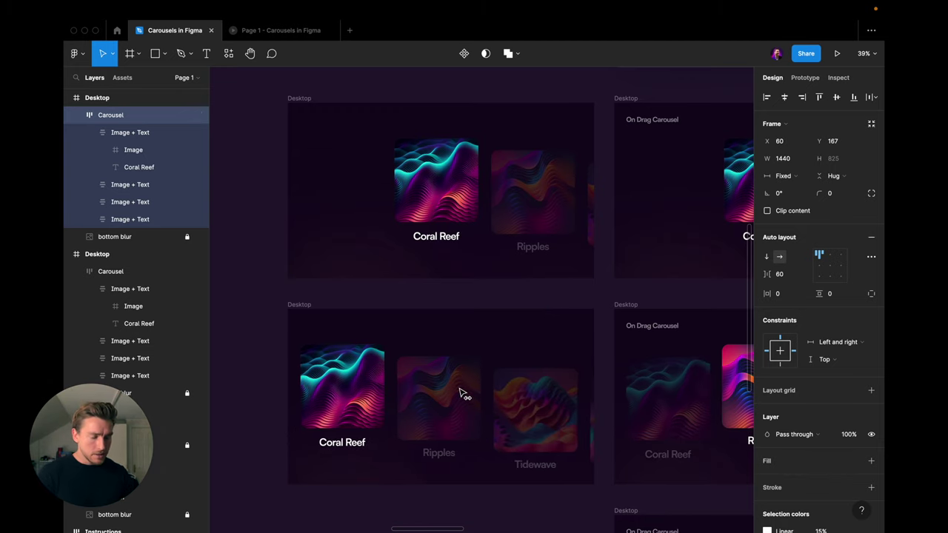
- Give Coral Reef 56 vertical padding and 25% opacity
click(368, 391)
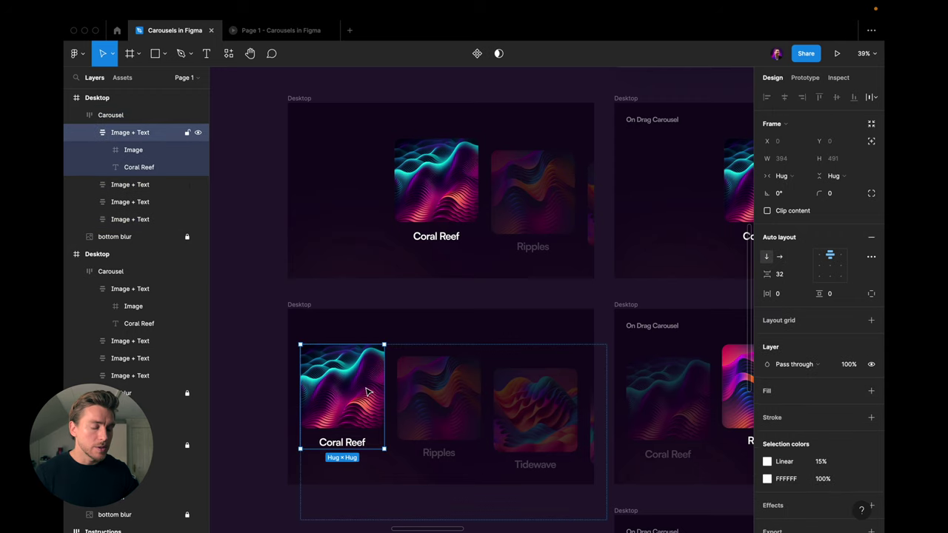
click(840, 298)
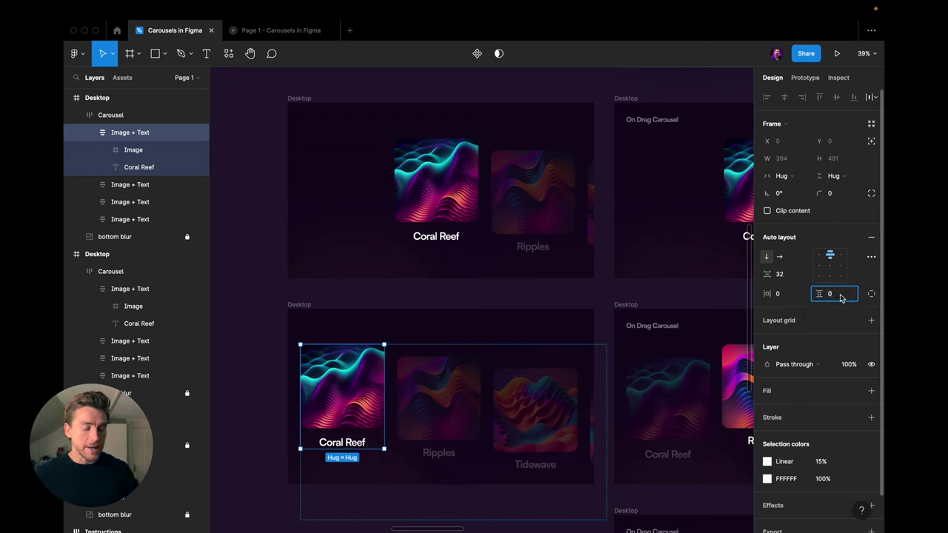
text(56)
key(Return)
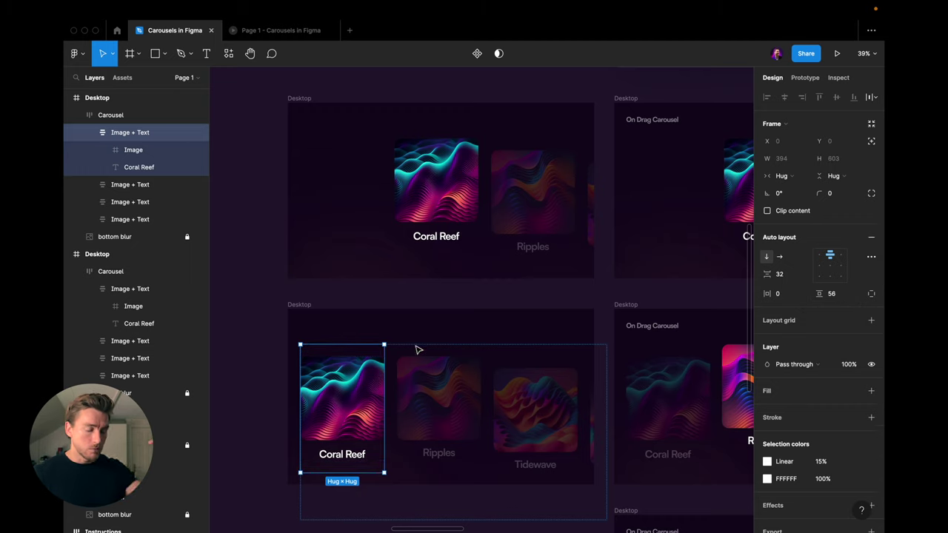
key(2)
key(5)
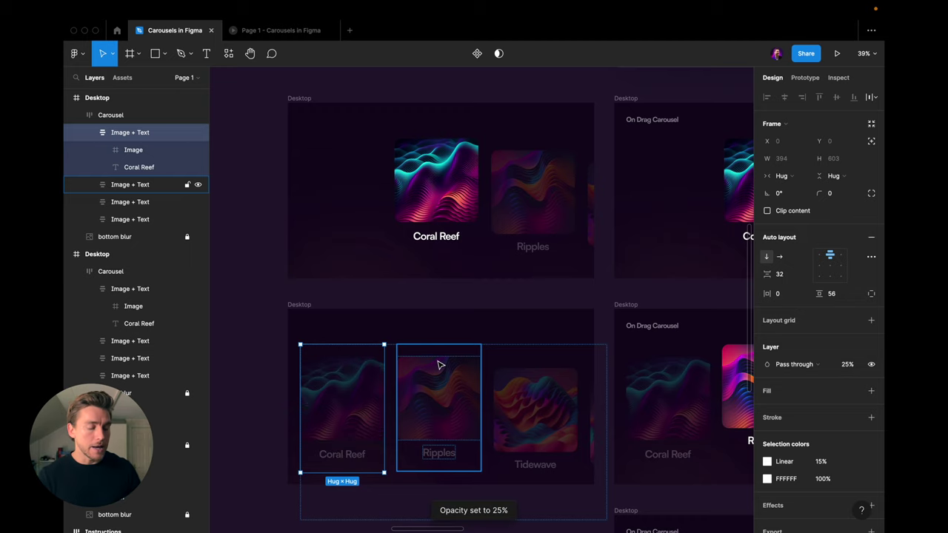
- Set Ripples' padding to 0 and Mountaineer's padding to 112
click(448, 378)
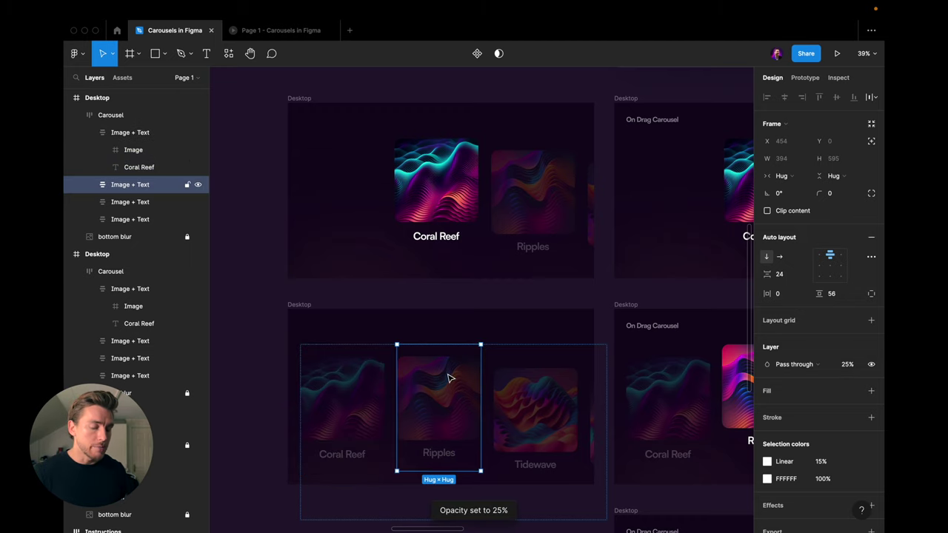
click(832, 294)
text(0)
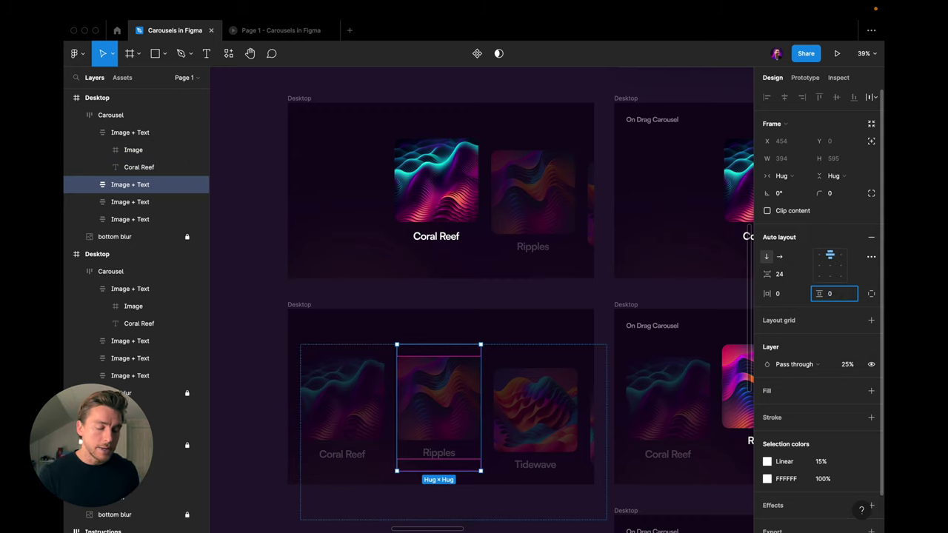
key(Return)
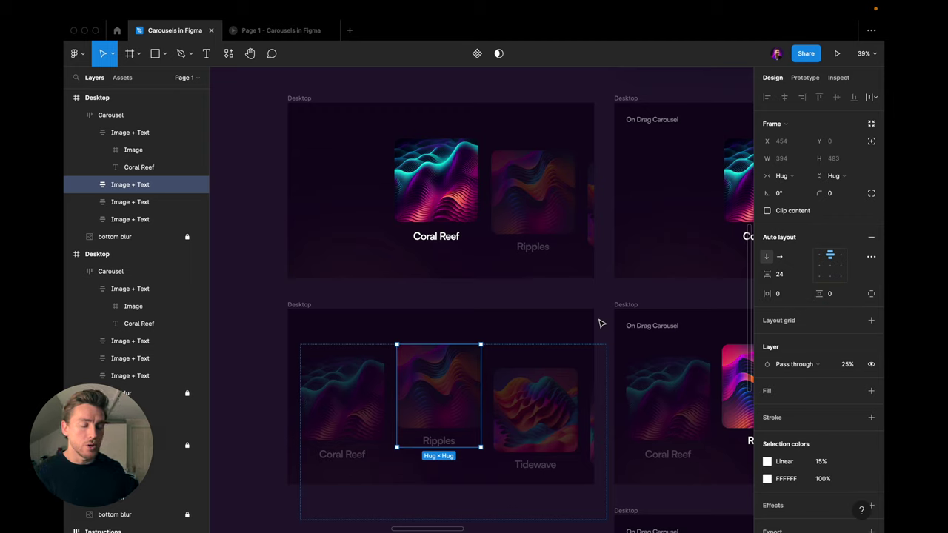
click(535, 407)
click(833, 293)
click(620, 365)
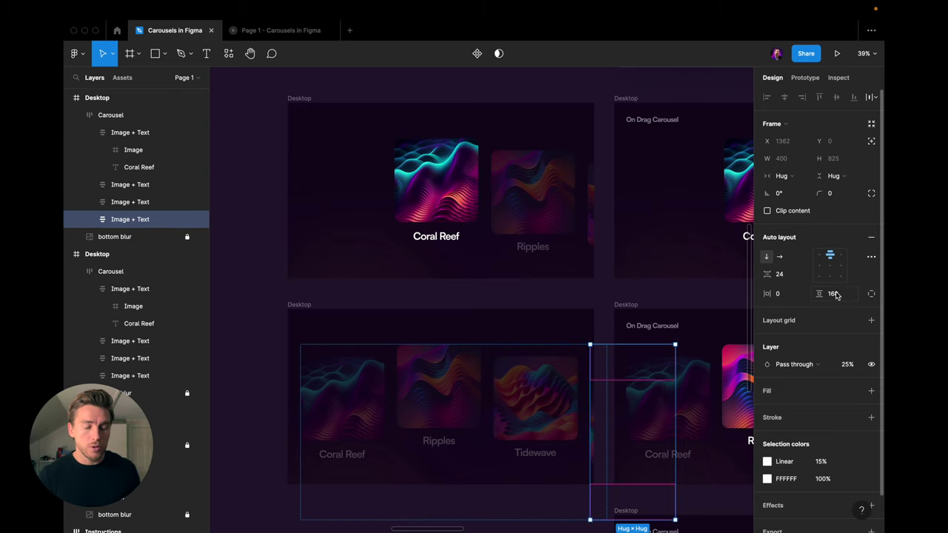
click(834, 294)
text(56*2)
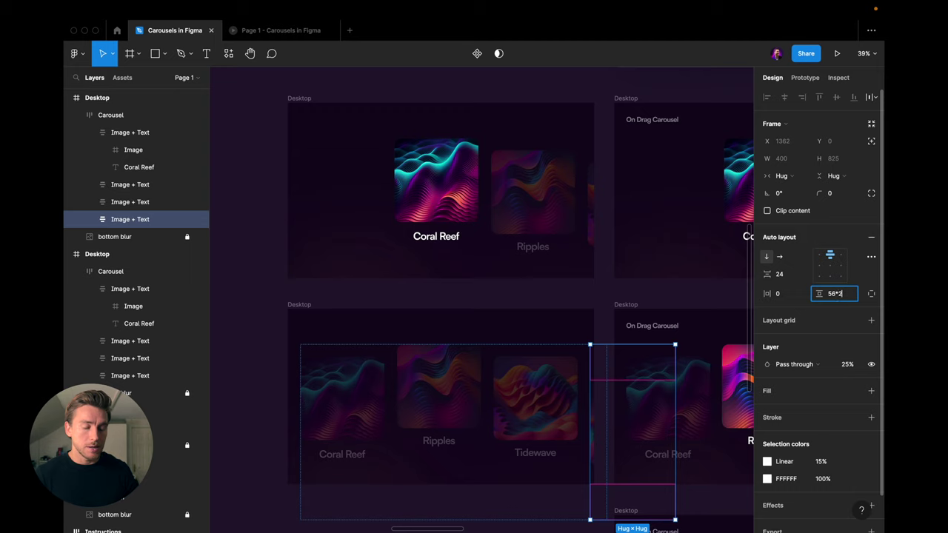
key(Return)
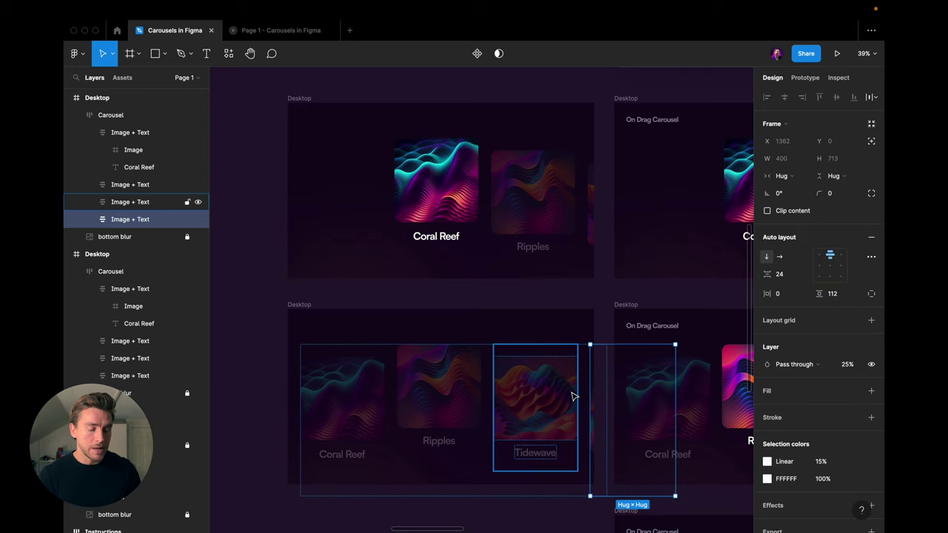
- Restore the Ripples card to 100% opacity
click(472, 388)
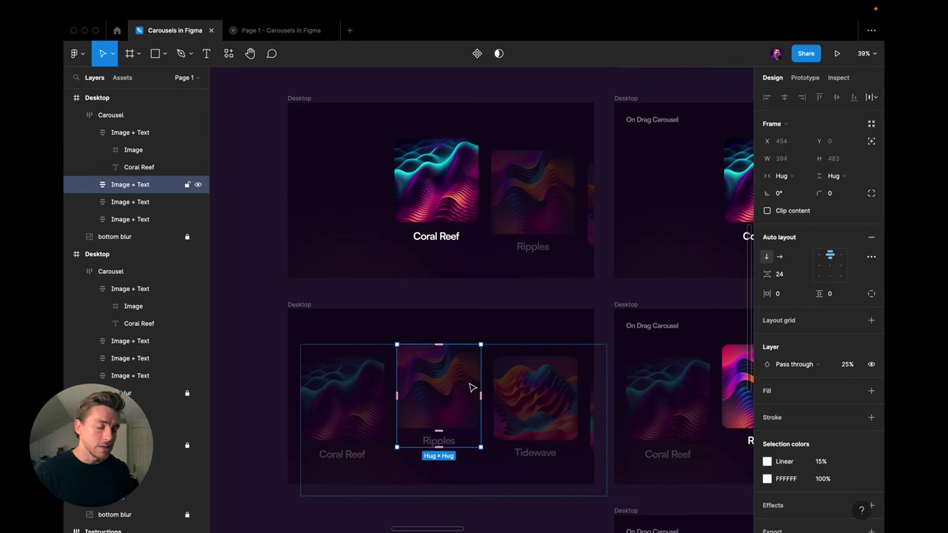
key(0)
click(419, 131)
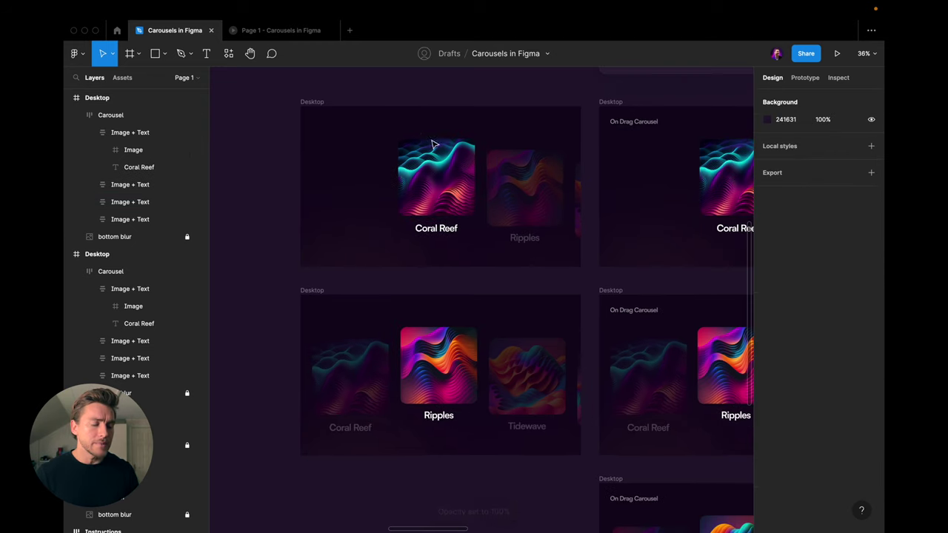
- Link the upper carousel to the lower frame with an On drag interaction
scroll(422, 133, down, 3)
scroll(422, 134, up, 1)
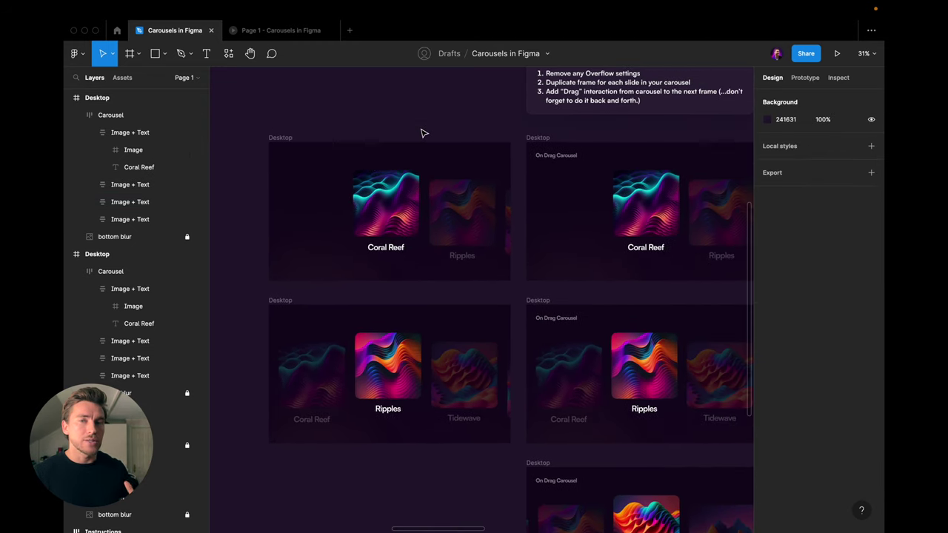
scroll(385, 170, up, 3)
click(354, 207)
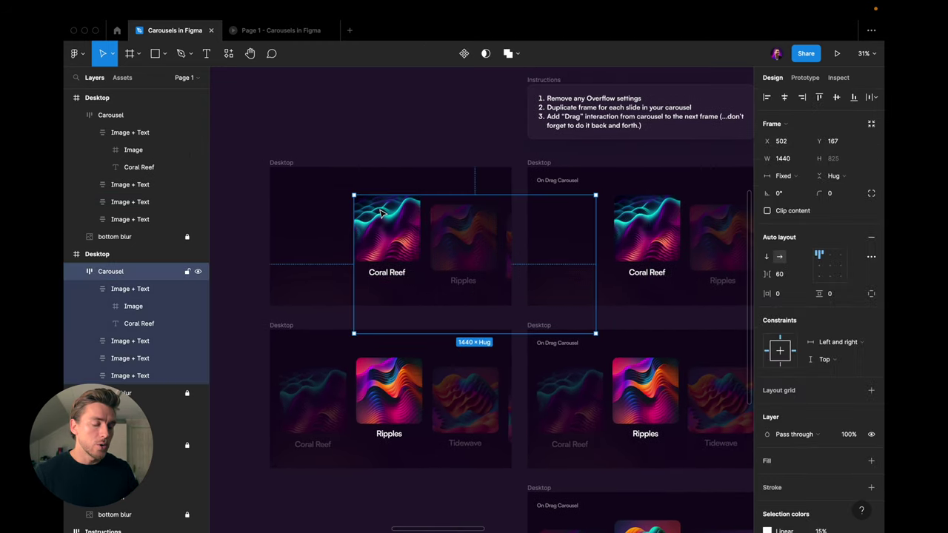
mouse_move(428, 251)
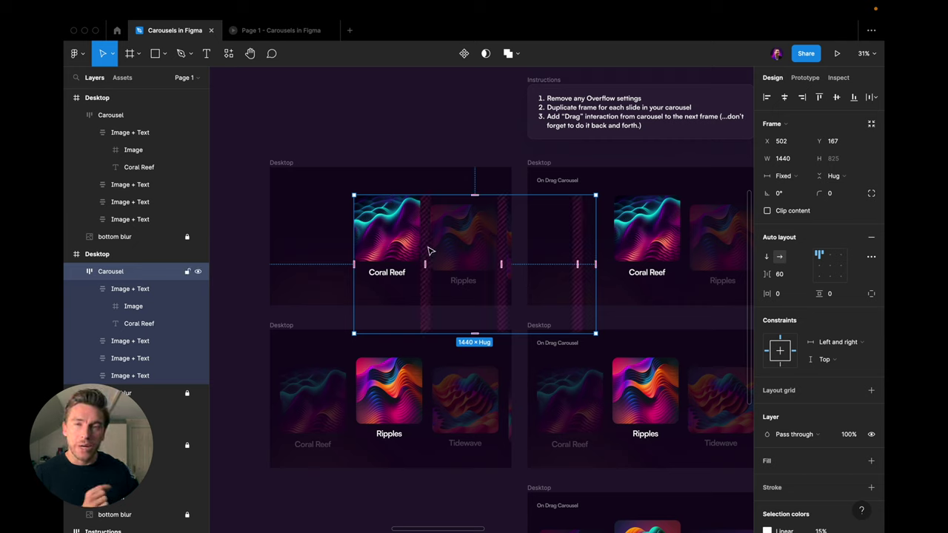
click(807, 78)
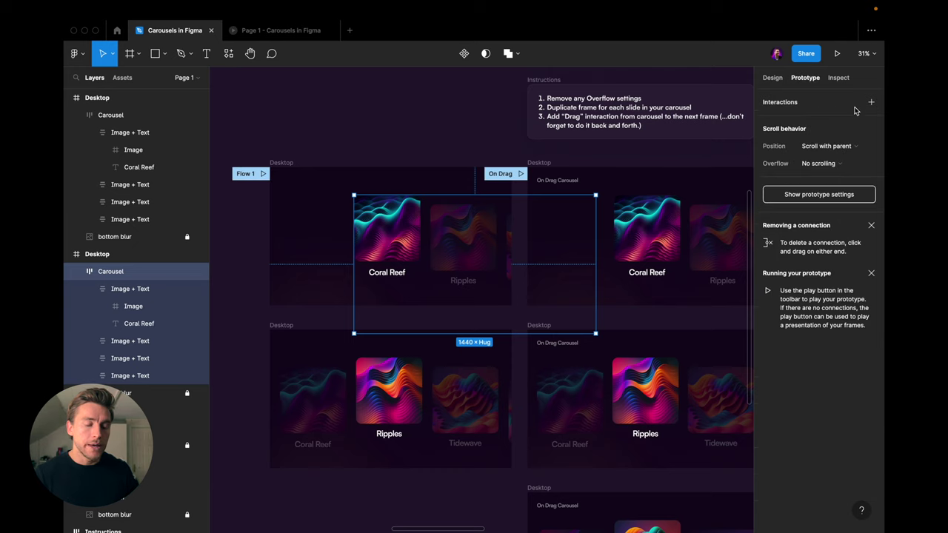
mouse_move(596, 264)
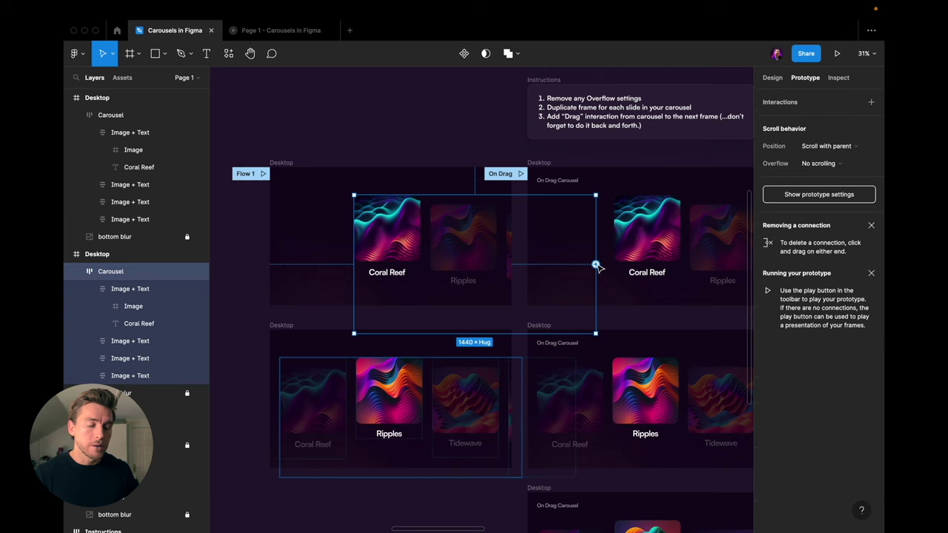
drag(596, 265, 475, 343)
drag(417, 383, 417, 383)
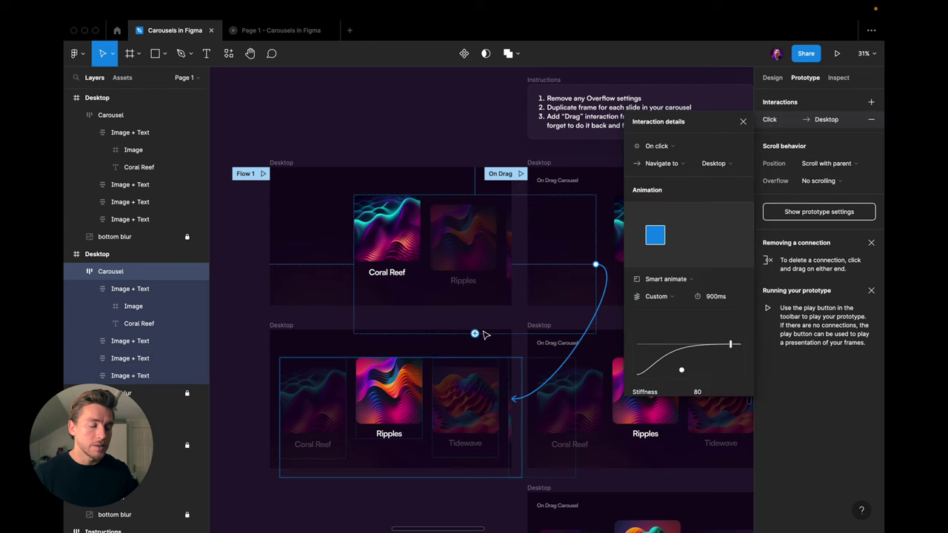
click(661, 146)
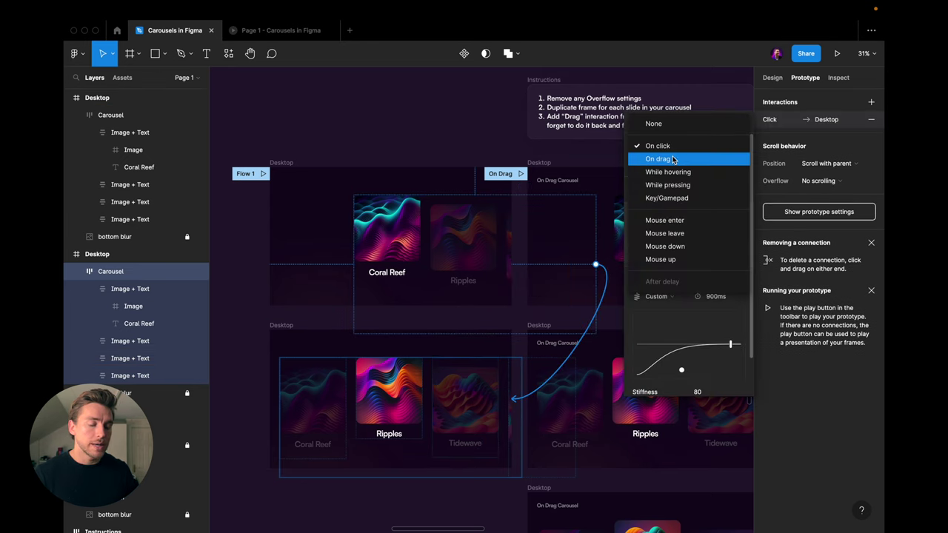
click(672, 160)
- Link the lower carousel back to the upper frame with an On drag trigger
click(485, 396)
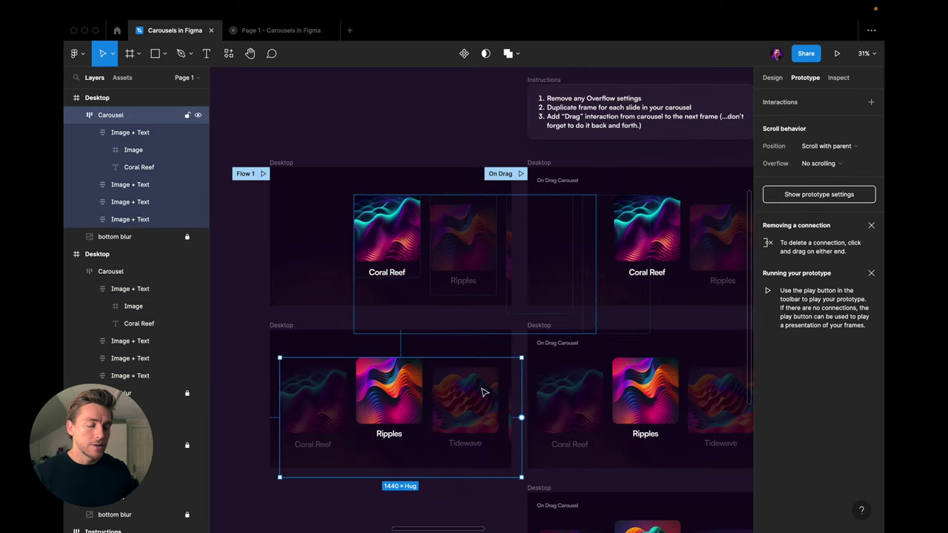
drag(522, 418, 419, 300)
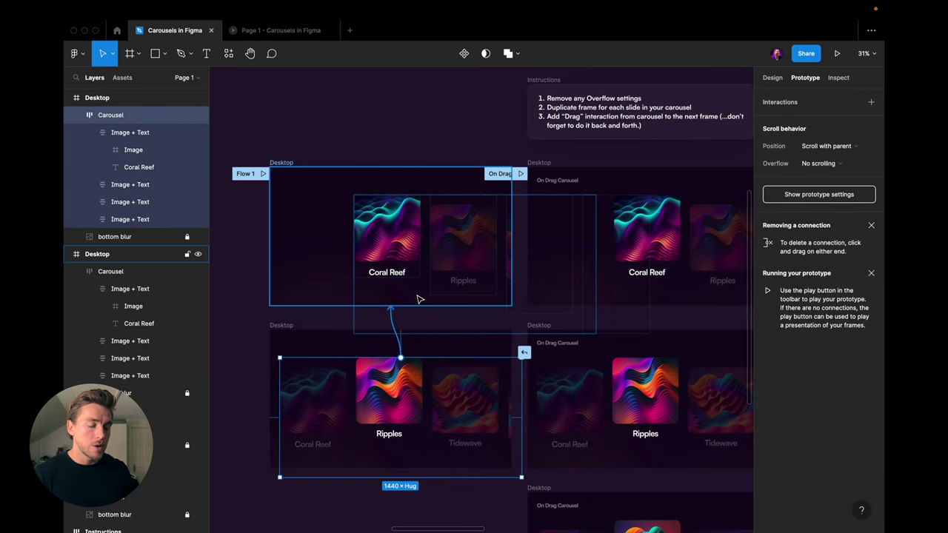
click(681, 151)
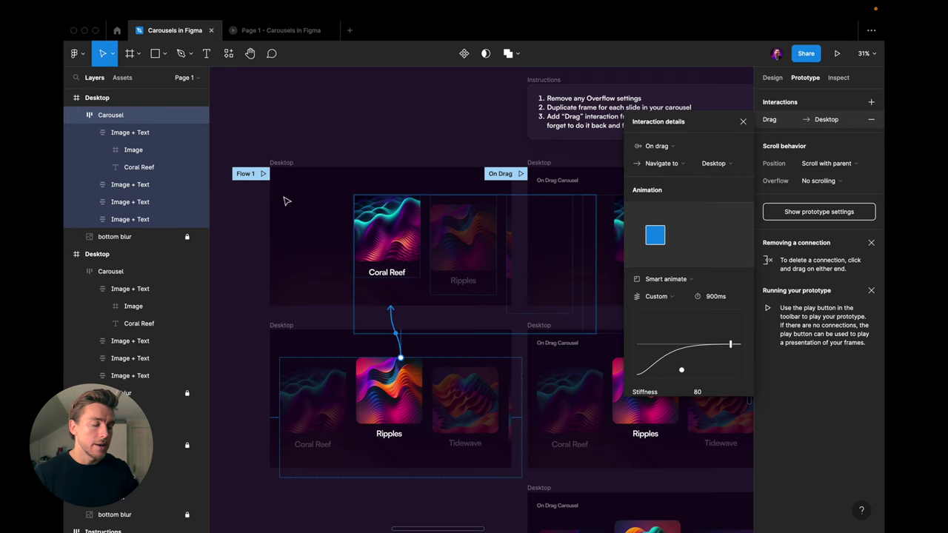
- Preview Flow 1, dragging the carousel to Ripples and back
click(263, 174)
mouse_move(639, 254)
mouse_down()
mouse_move(444, 256)
mouse_move(624, 254)
mouse_move(482, 252)
mouse_move(618, 256)
mouse_move(472, 269)
mouse_move(659, 265)
mouse_move(417, 266)
mouse_up()
click(177, 33)
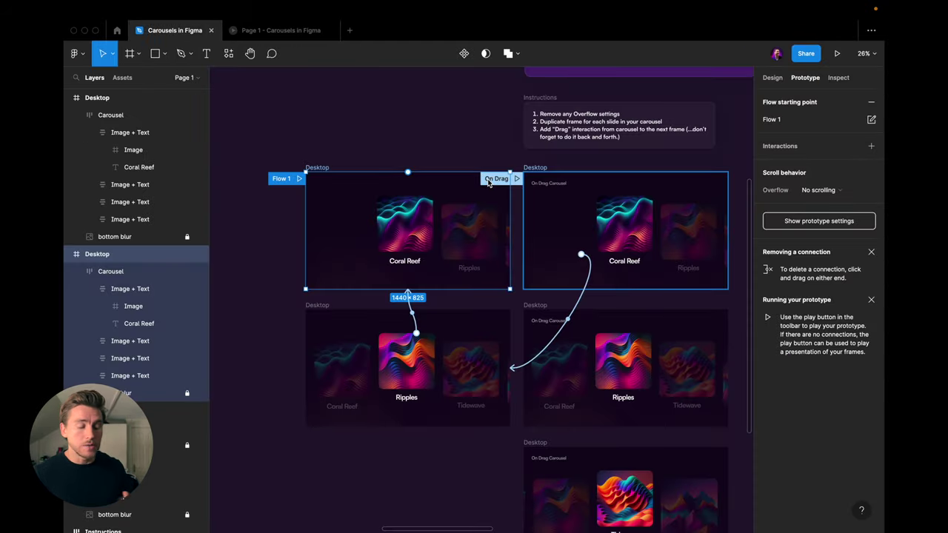
- Select both linked Flow 1 Desktop frames and reposition them beside the On Click Carousel
scroll(448, 205, down, 1)
scroll(448, 204, down, 2)
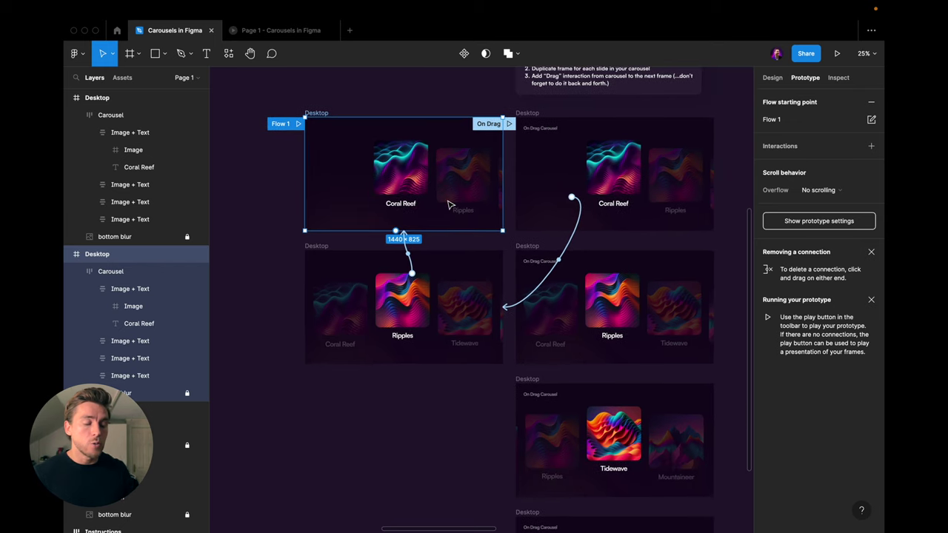
scroll(448, 204, down, 2)
scroll(448, 204, down, 2)
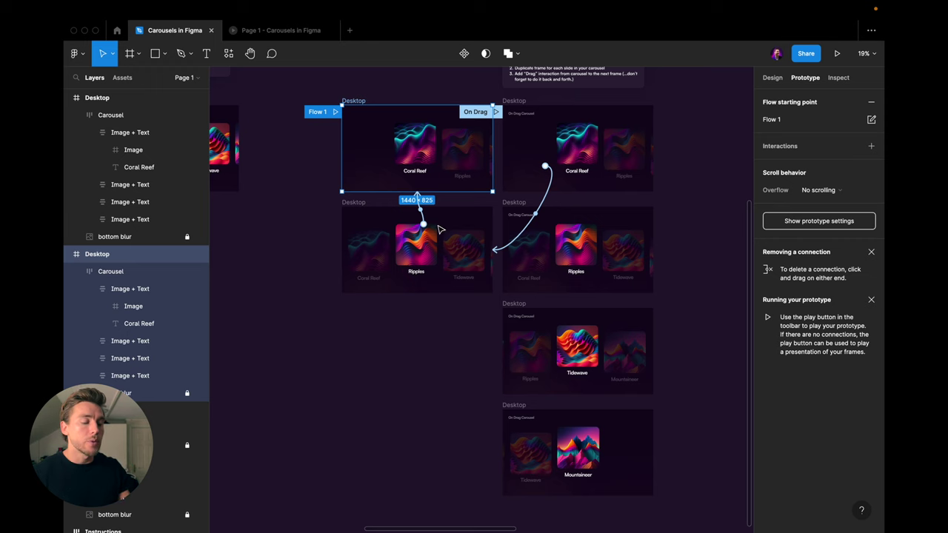
scroll(427, 237, down, 3)
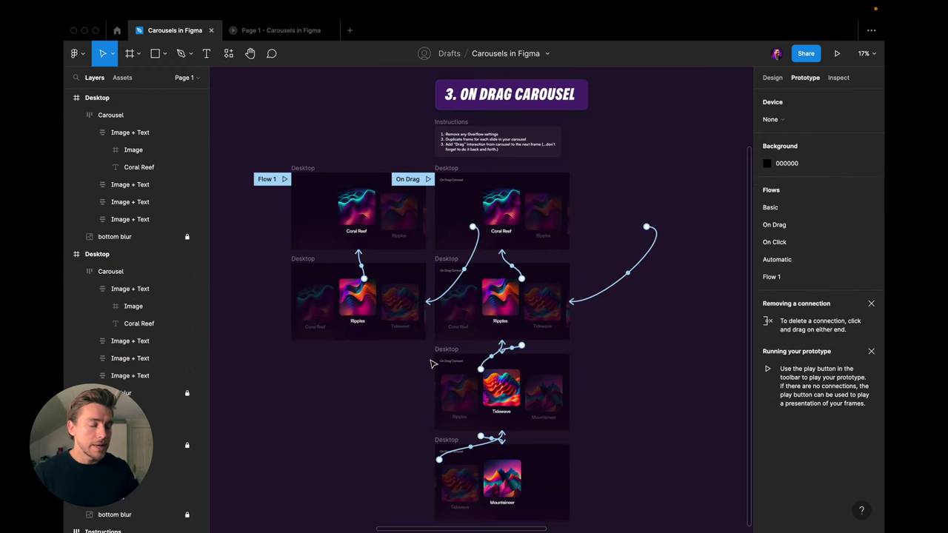
mouse_move(434, 362)
mouse_down()
mouse_move(254, 169)
mouse_move(538, 168)
mouse_up()
scroll(261, 171, down, 1)
scroll(592, 172, up, 3)
scroll(592, 172, up, 3)
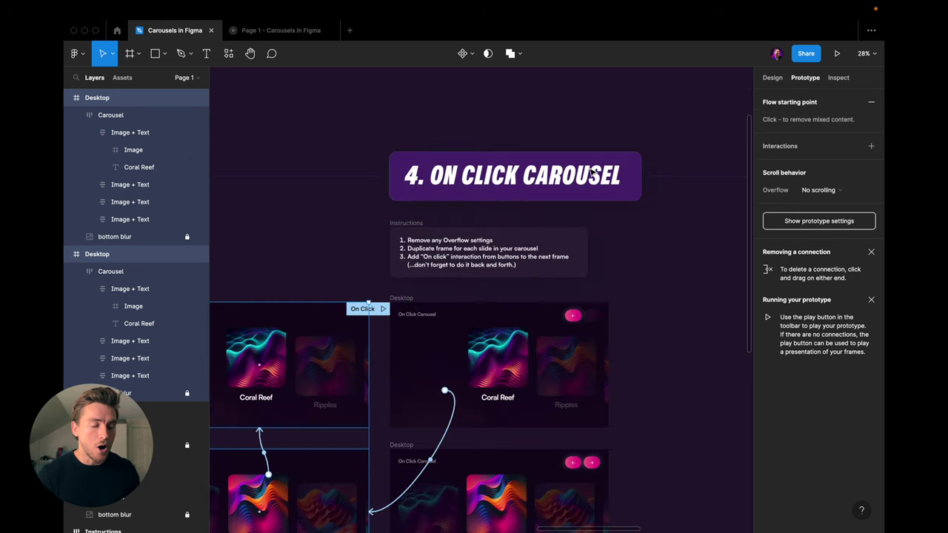
scroll(545, 220, down, 2)
scroll(545, 220, left, 3)
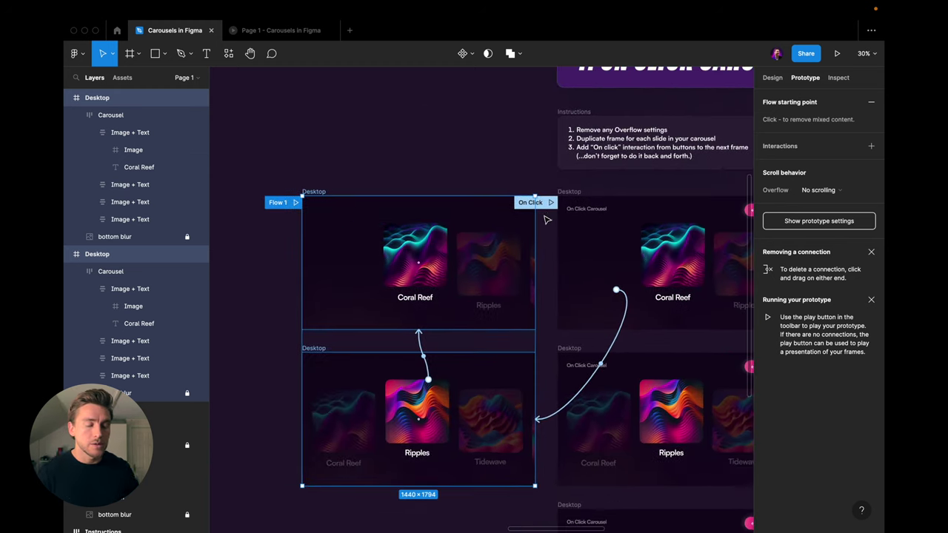
click(550, 205)
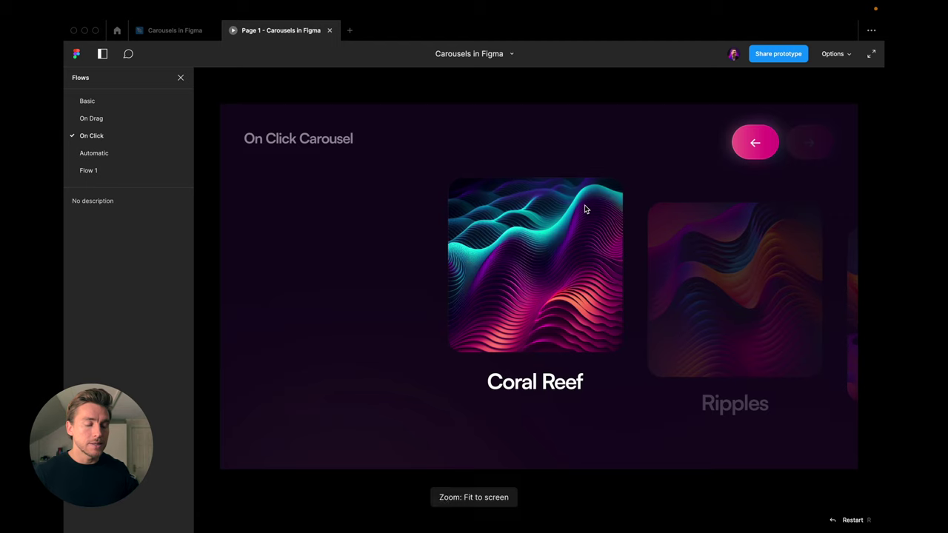
click(756, 143)
click(801, 141)
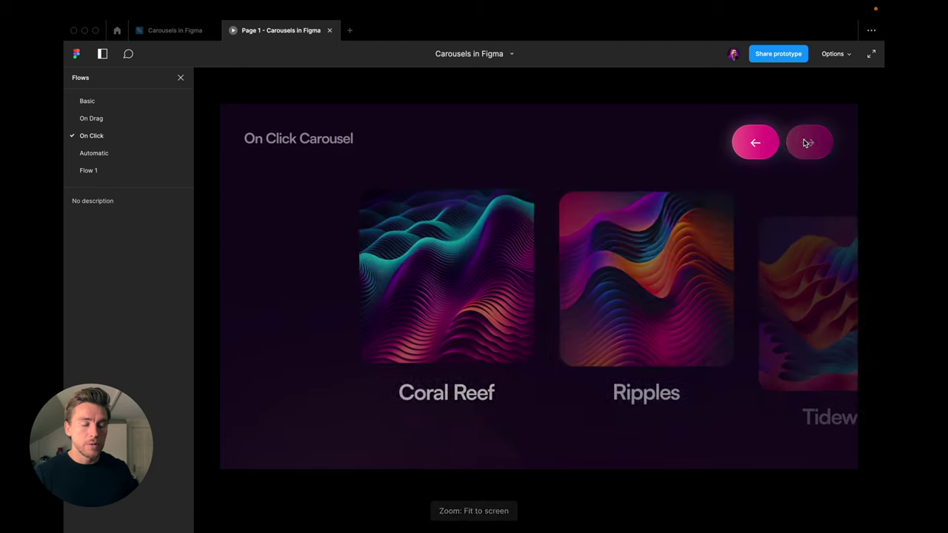
click(772, 145)
click(809, 142)
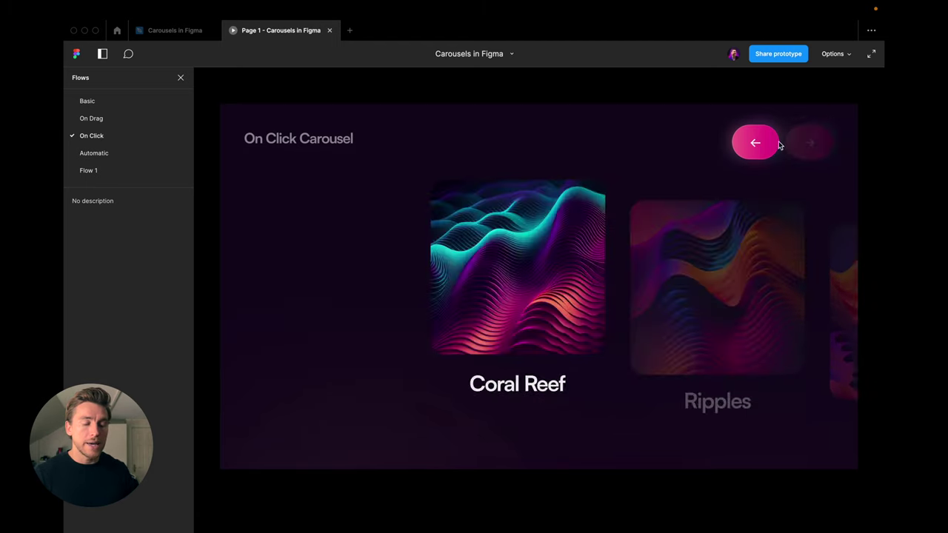
click(759, 146)
click(755, 144)
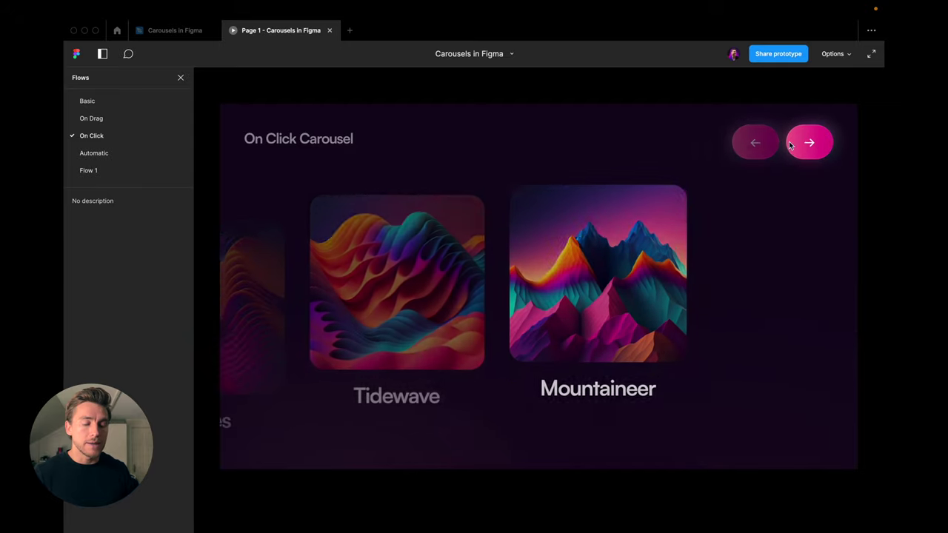
click(810, 143)
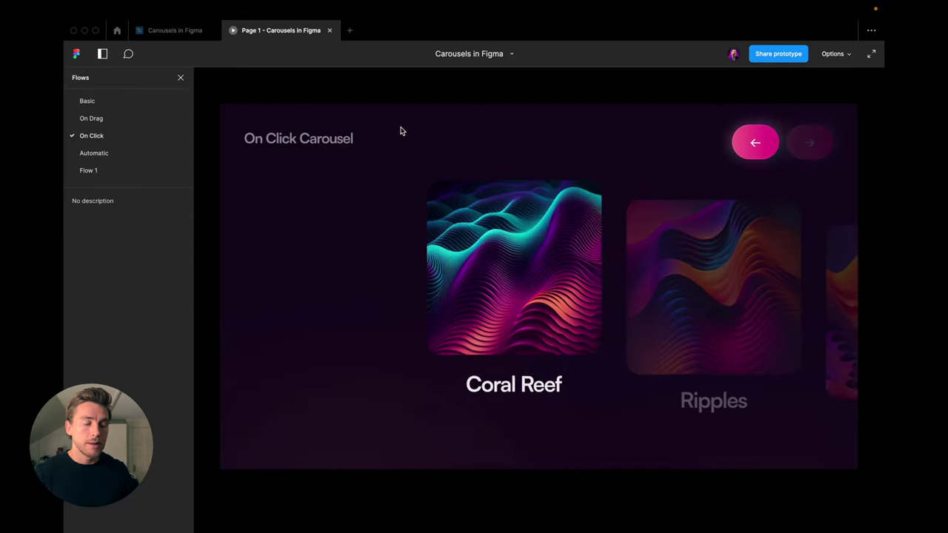
click(171, 33)
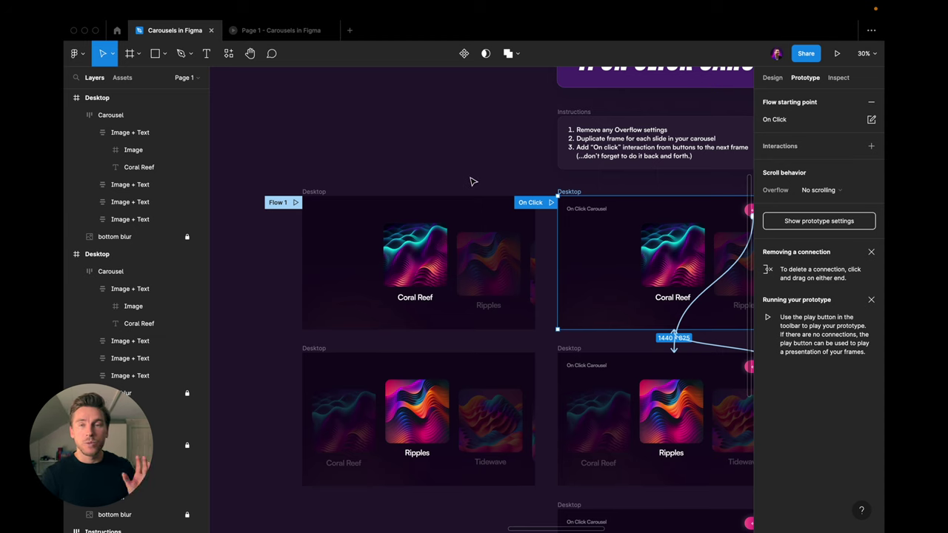
- Delete the drag interactions from both Carousel layers
key(Escape)
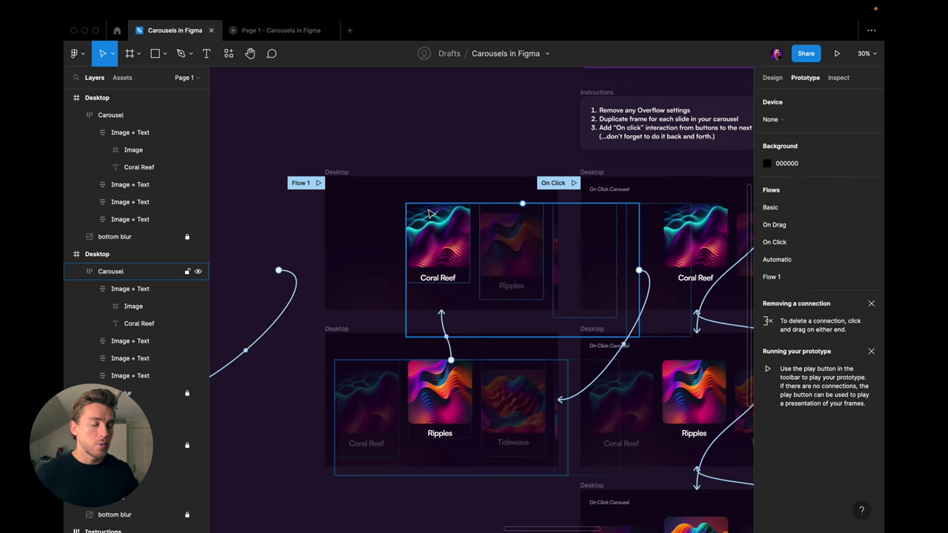
click(493, 270)
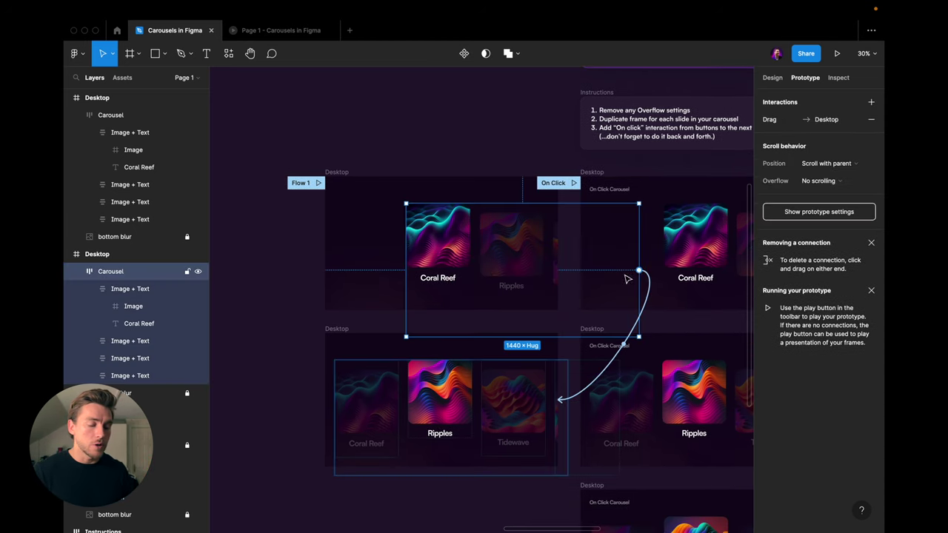
click(591, 390)
click(478, 411)
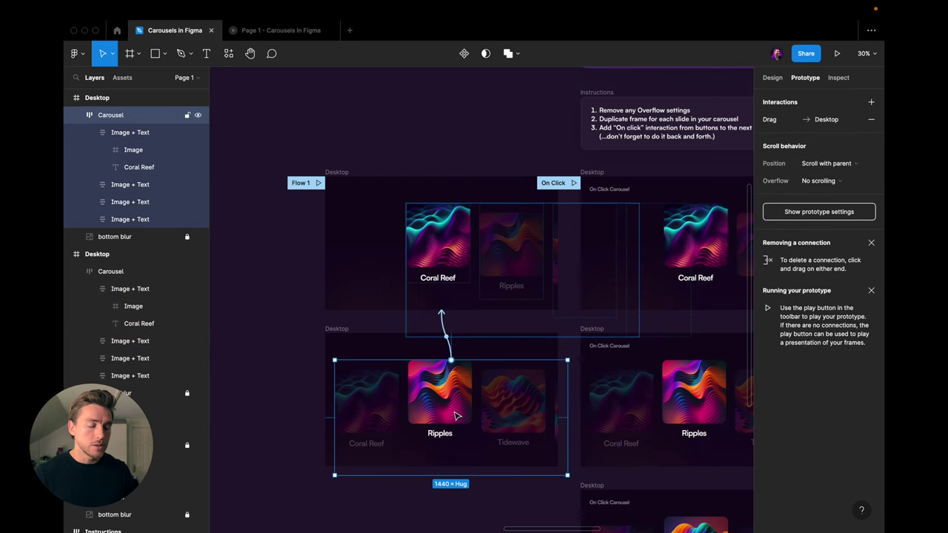
click(451, 353)
key(Escape)
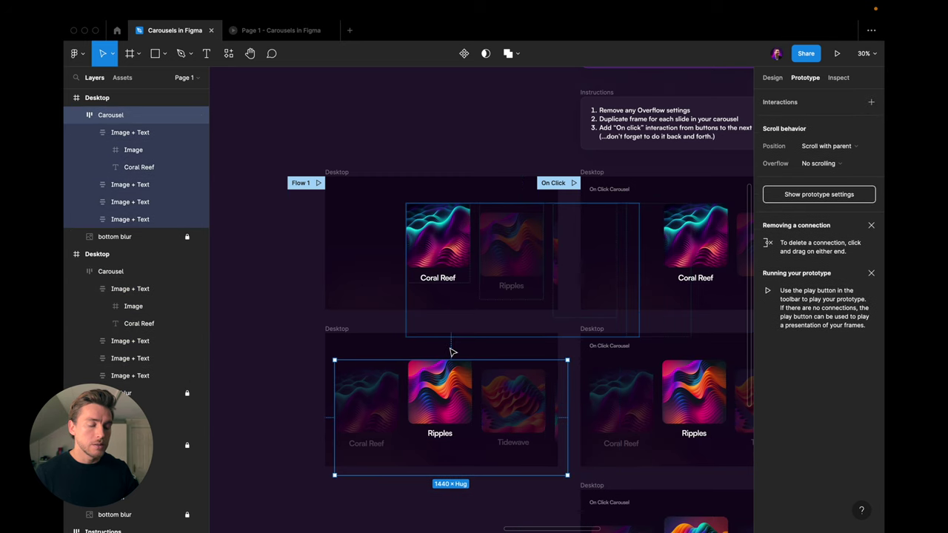
key(Escape)
- Add the pink arrow button group to the upper slide and link its button to the next frame
scroll(374, 182, left, 3)
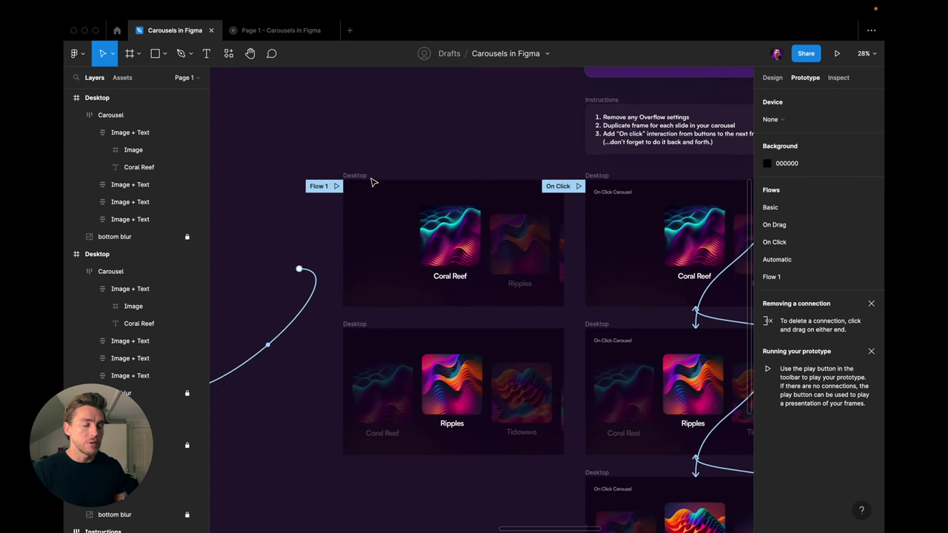
scroll(424, 171, down, 1)
scroll(518, 185, right, 3)
click(650, 200)
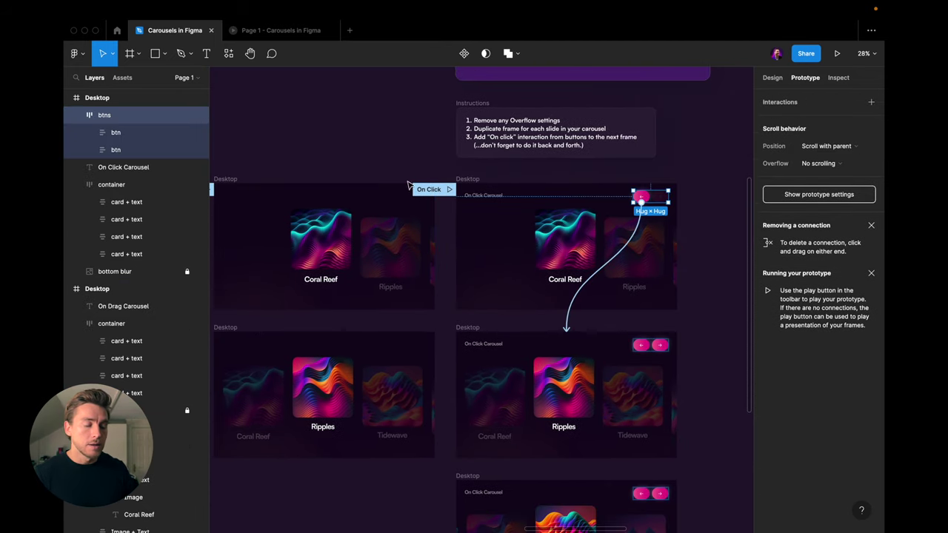
scroll(393, 184, left, 2)
click(275, 179)
click(434, 196)
mouse_move(443, 196)
mouse_down()
mouse_move(626, 341)
mouse_move(445, 137)
mouse_up()
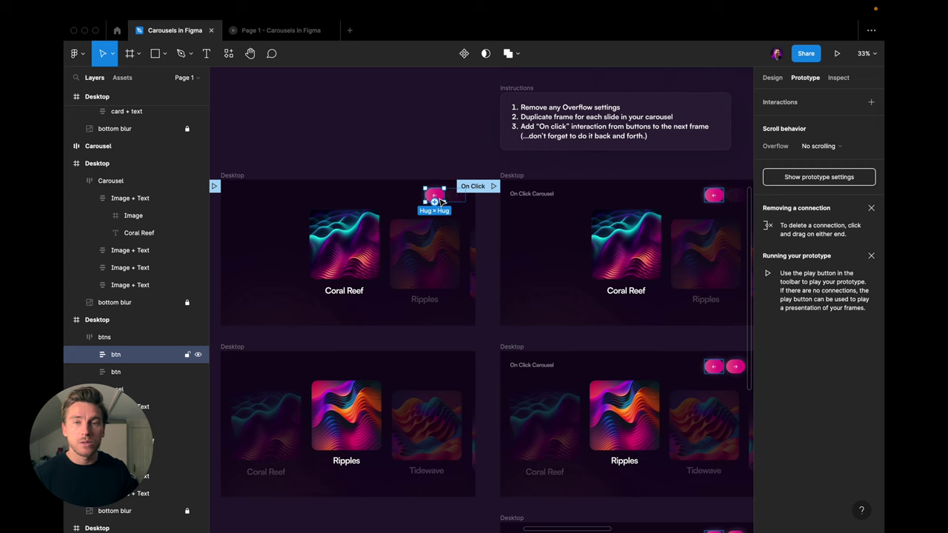
- Make the lower slide's hidden forward arrow button 100% opaque
scroll(454, 191, up, 2)
click(573, 151)
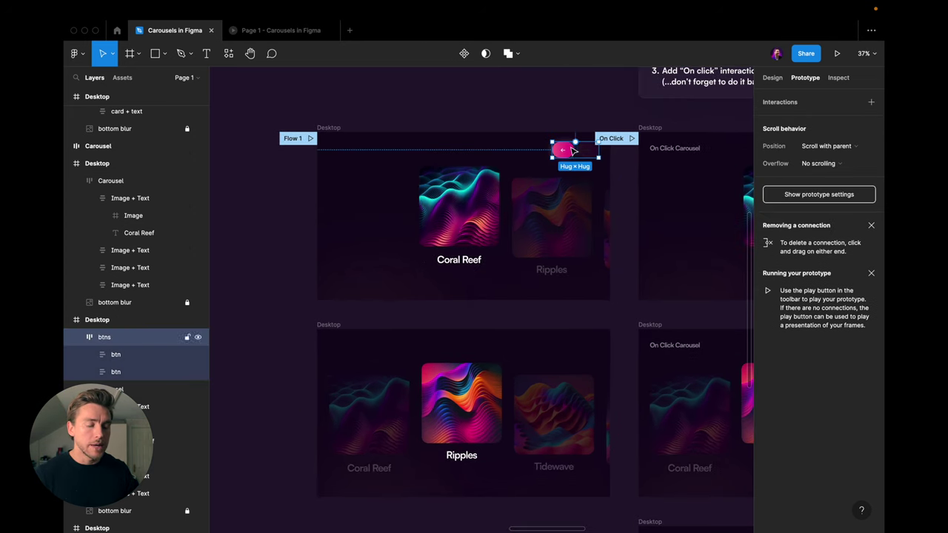
click(342, 335)
click(588, 350)
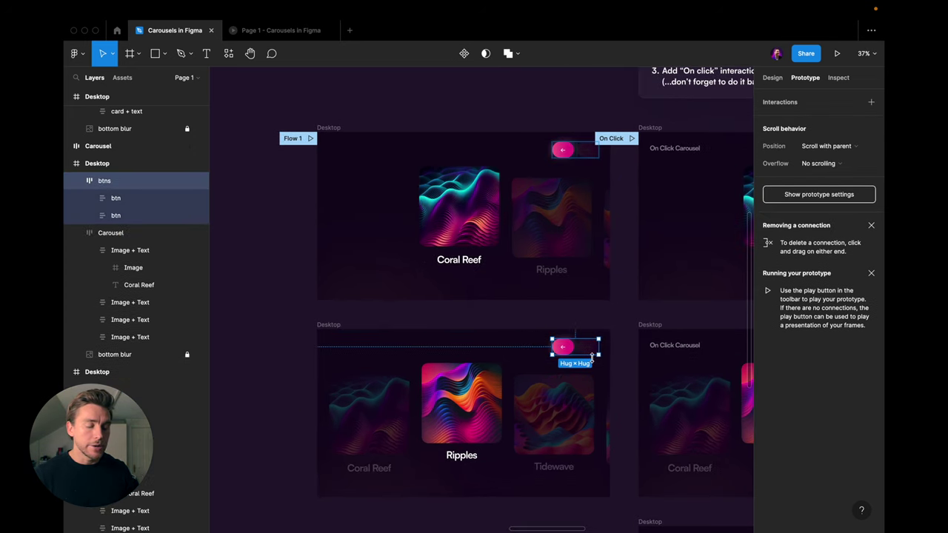
click(593, 352)
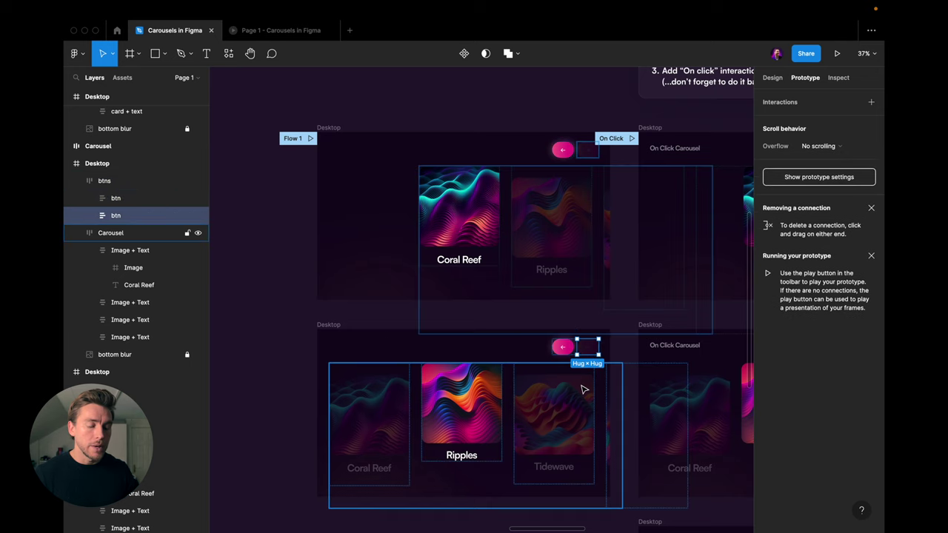
scroll(585, 378, up, 3)
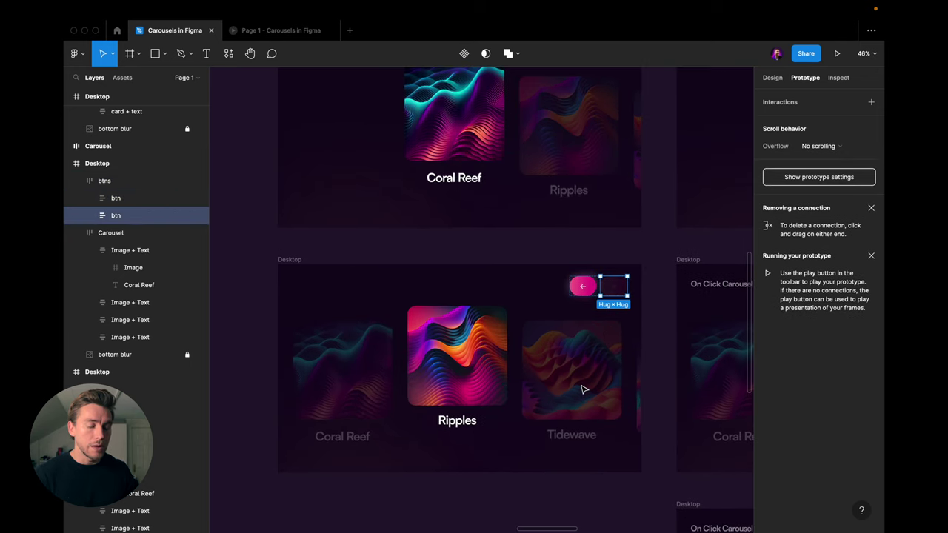
key(0)
scroll(533, 298, up, 1)
scroll(533, 298, up, 1)
scroll(533, 298, up, 2)
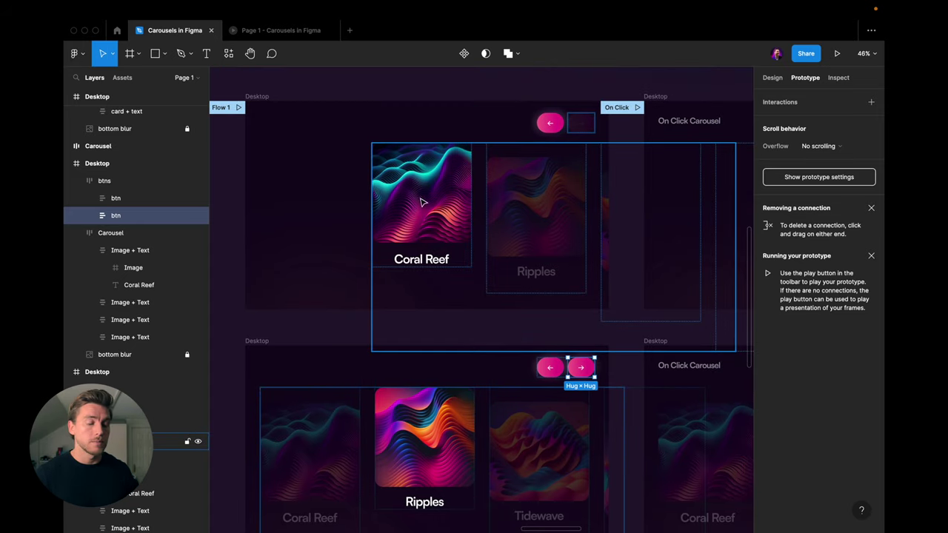
scroll(554, 345, down, 2)
scroll(554, 344, left, 1)
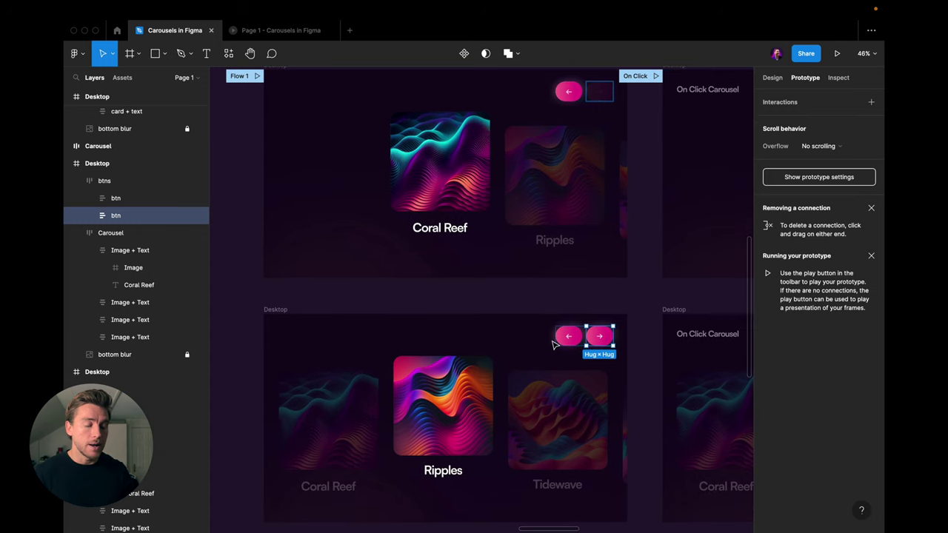
scroll(554, 345, down, 2)
click(509, 320)
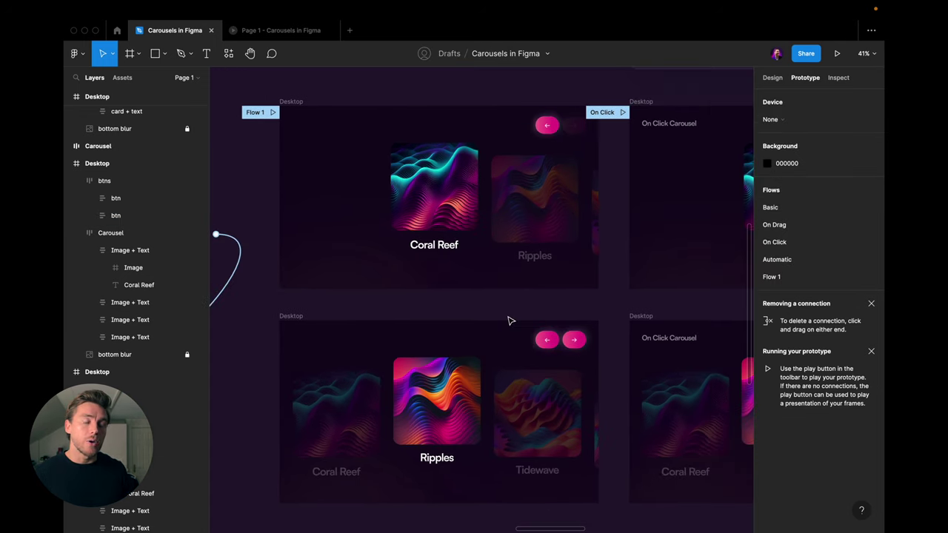
- Connect the lower slide's right arrow button back to the first slide
click(545, 124)
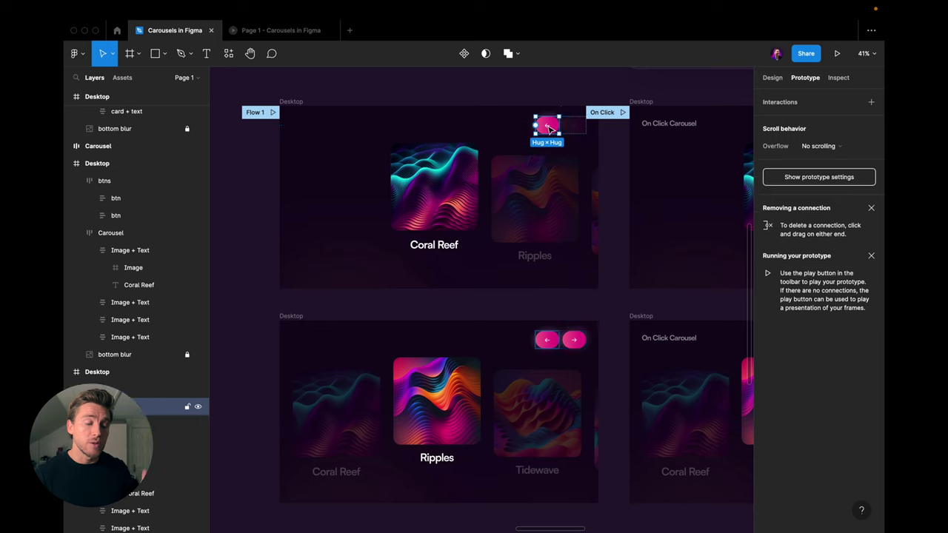
drag(558, 125, 543, 184)
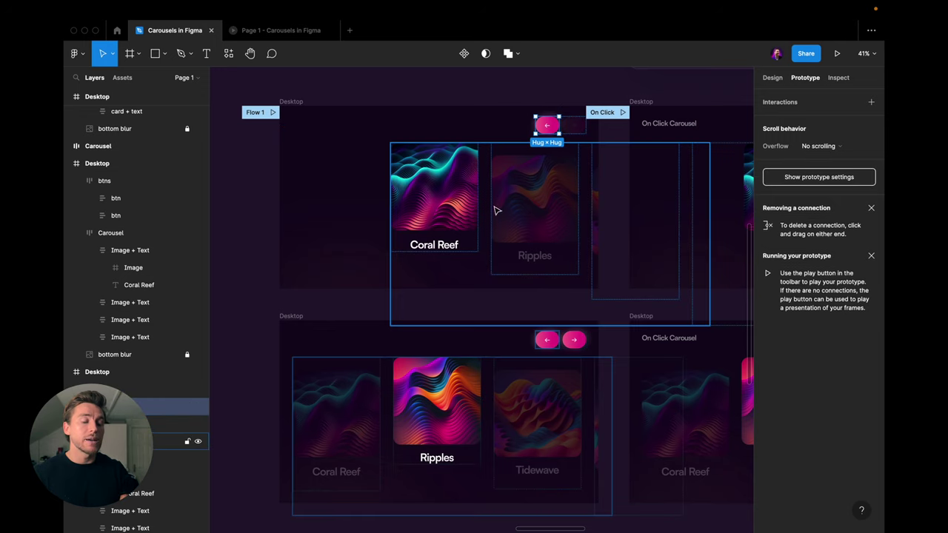
mouse_move(508, 211)
mouse_down()
mouse_move(560, 127)
mouse_move(481, 337)
mouse_up()
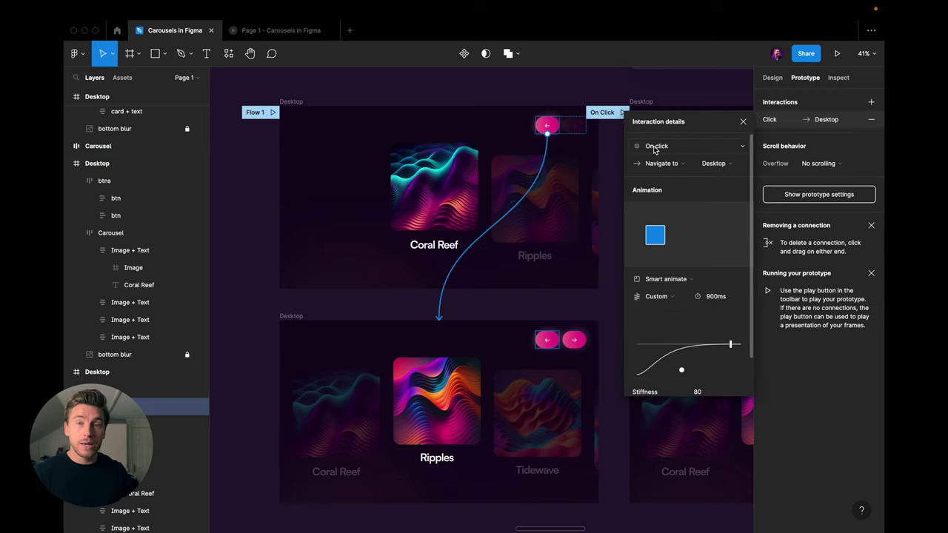
click(548, 339)
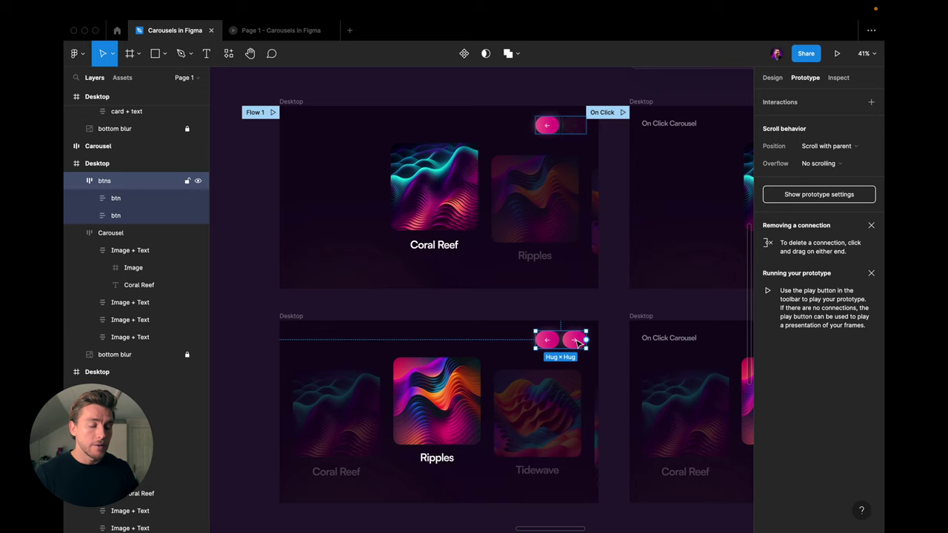
drag(585, 339, 562, 281)
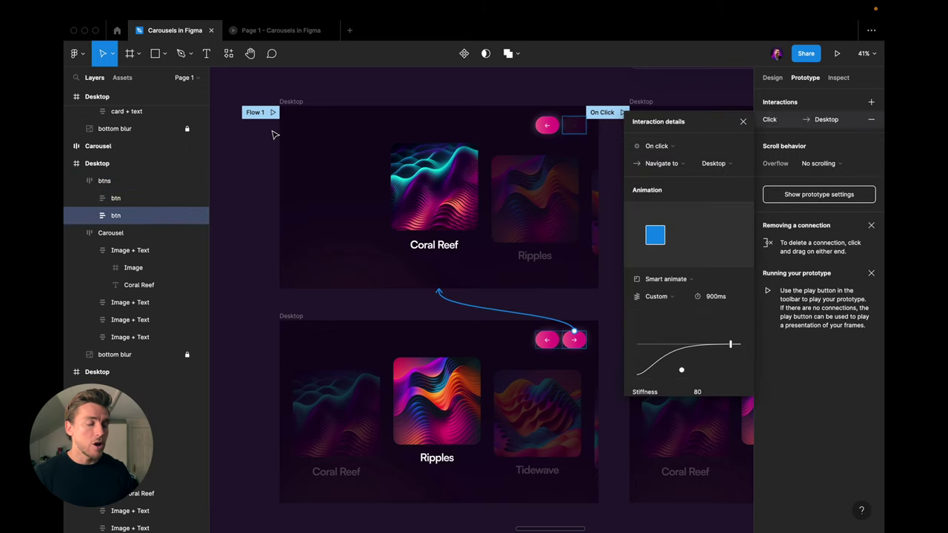
click(274, 113)
- Preview Flow 1, clicking the arrows to slide between Coral Reef and Ripples
click(274, 113)
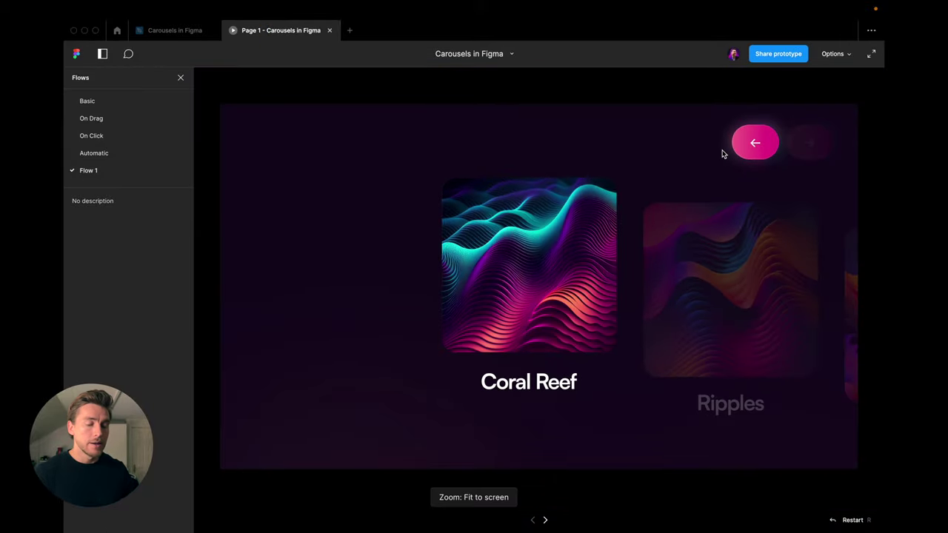
click(750, 146)
click(808, 141)
click(808, 142)
click(756, 144)
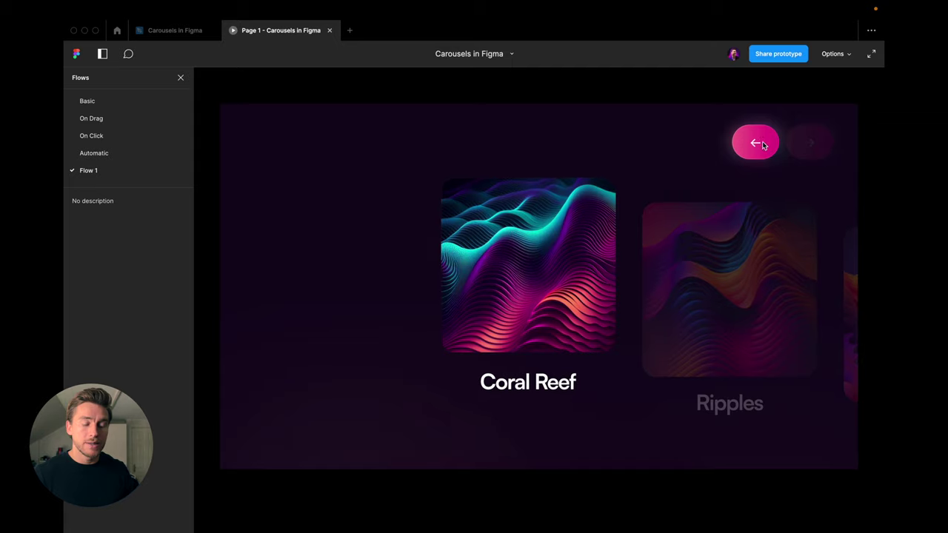
click(811, 142)
click(752, 142)
click(792, 142)
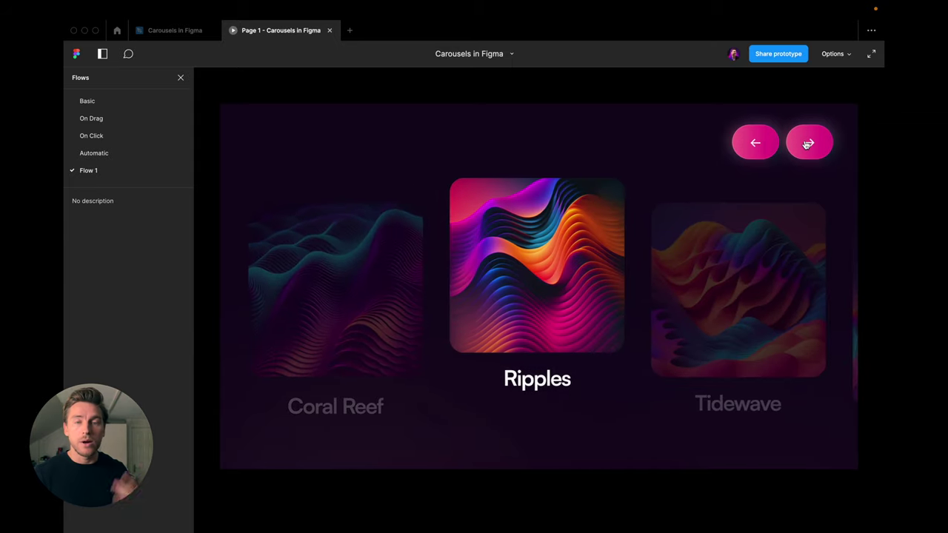
- Move the two carousel frames beside the Automatic Carousel section
click(175, 30)
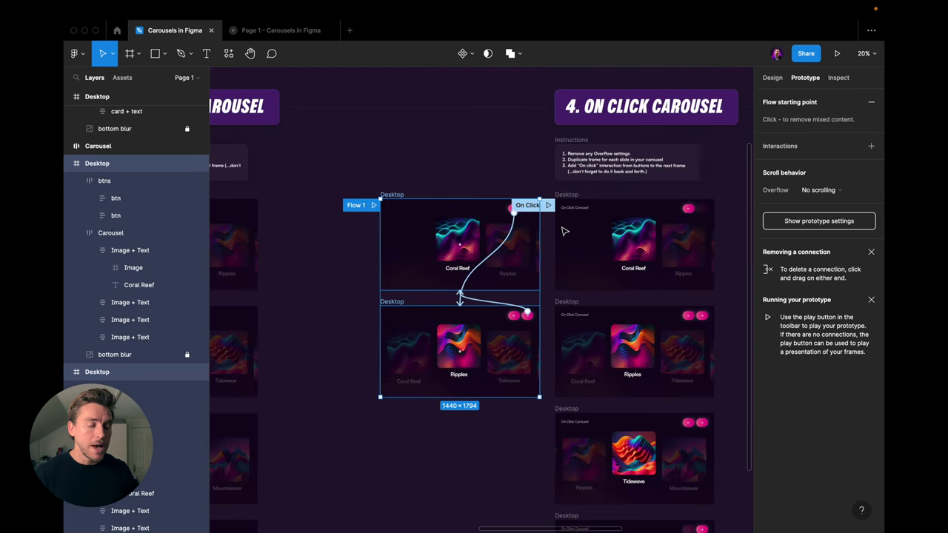
scroll(580, 240, down, 3)
drag(282, 217, 569, 234)
- Remove the button click connection and delete the arrow button group
scroll(563, 234, up, 5)
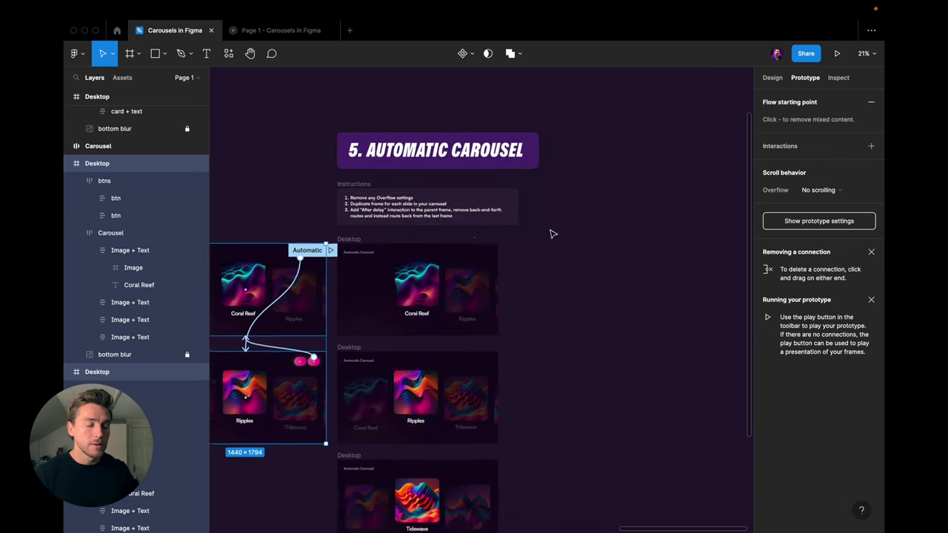
scroll(551, 234, left, 2)
scroll(552, 234, up, 1)
scroll(552, 234, up, 1)
scroll(552, 234, up, 1)
scroll(552, 234, up, 1)
scroll(551, 234, right, 1)
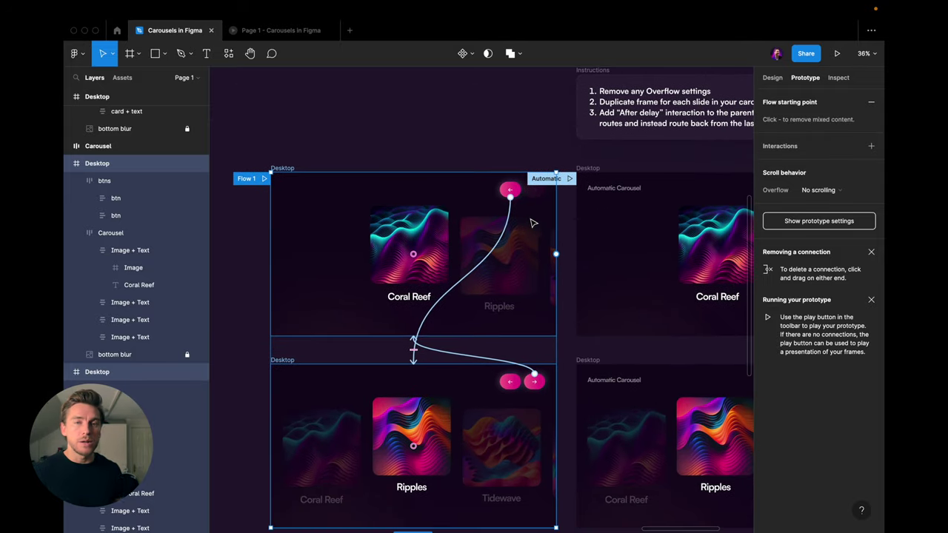
drag(509, 196, 514, 243)
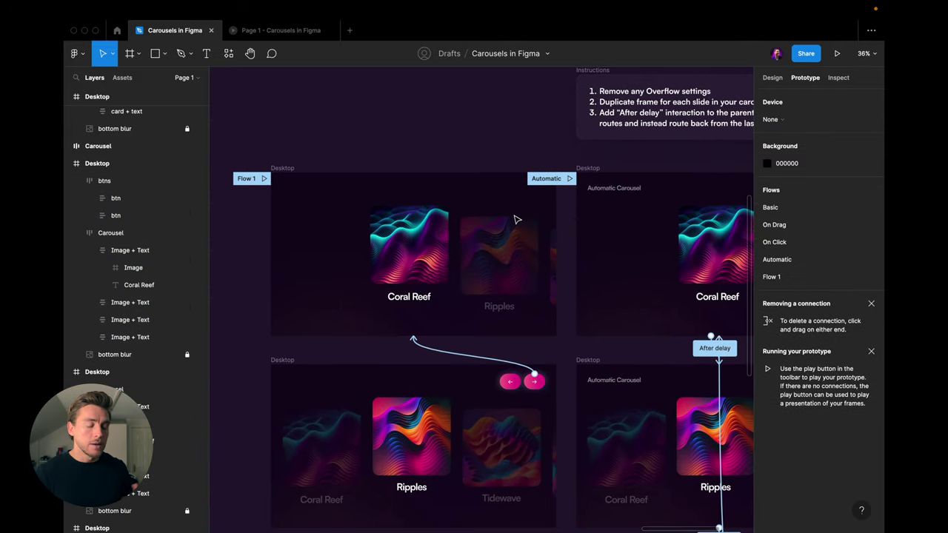
click(516, 388)
key(Delete)
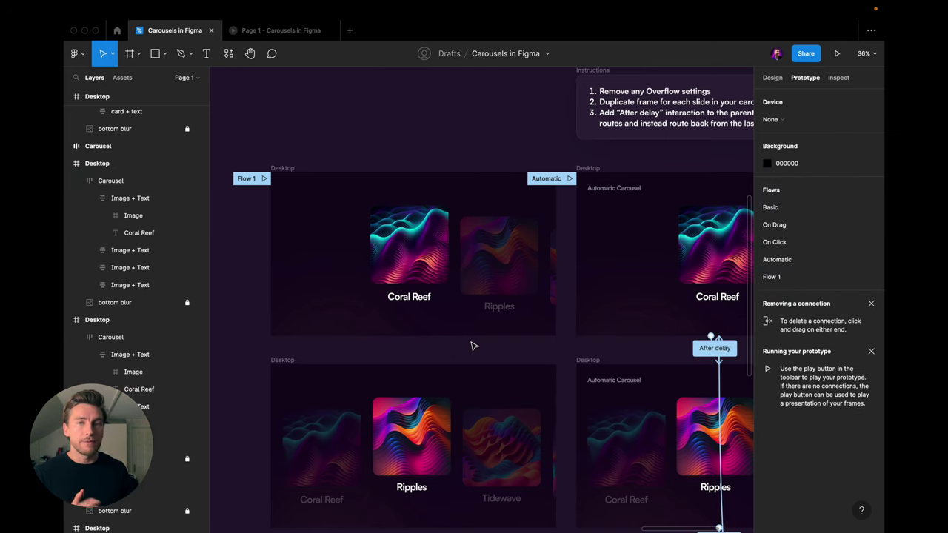
- Connect the first slide to the second with an After delay trigger of 800ms
scroll(474, 346, down, 2)
click(405, 276)
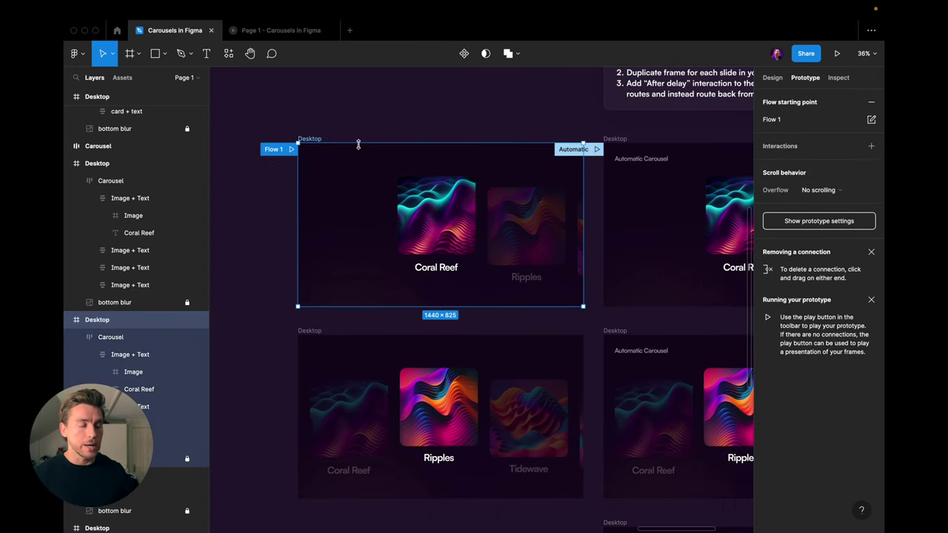
click(315, 331)
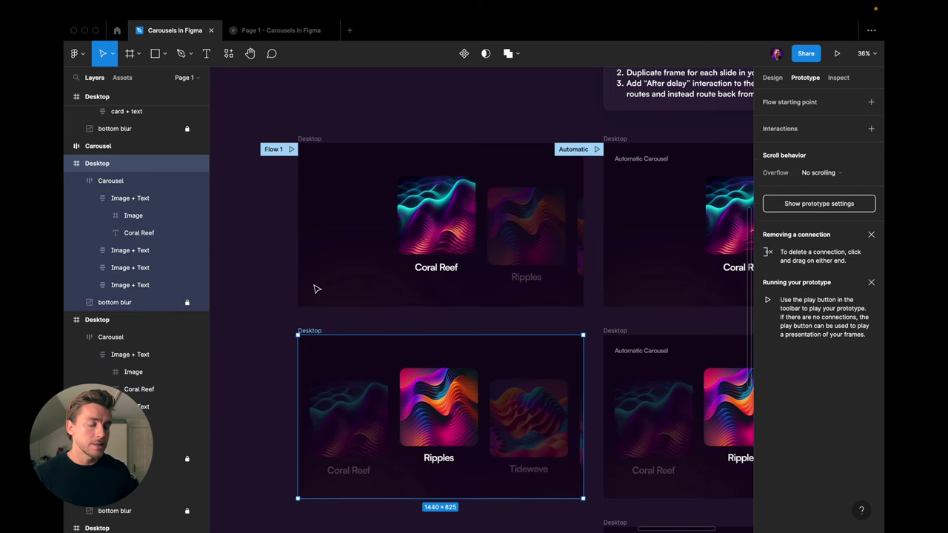
click(314, 136)
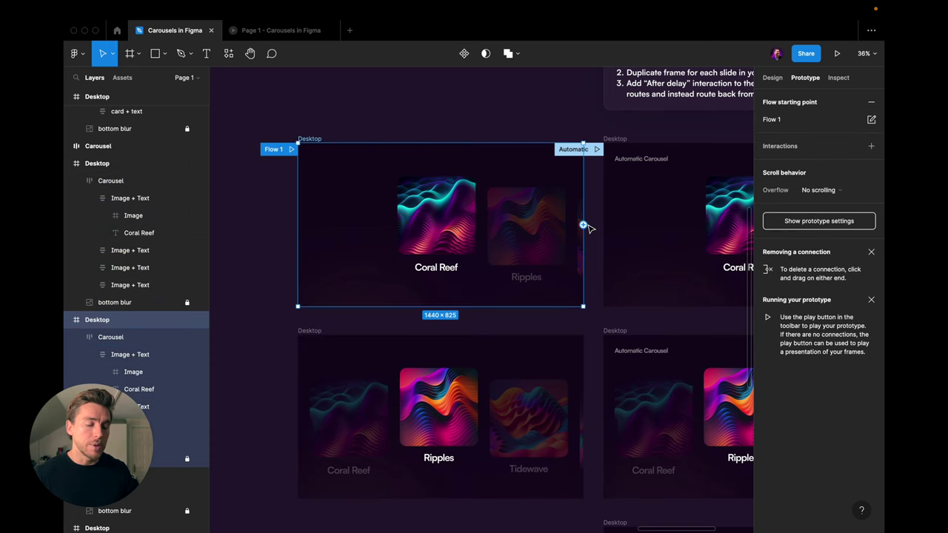
drag(584, 225, 476, 357)
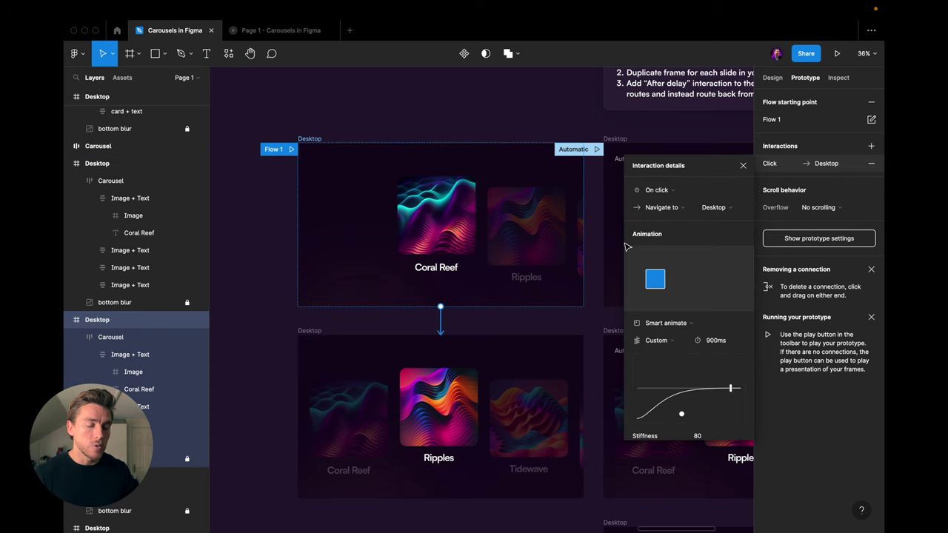
click(664, 193)
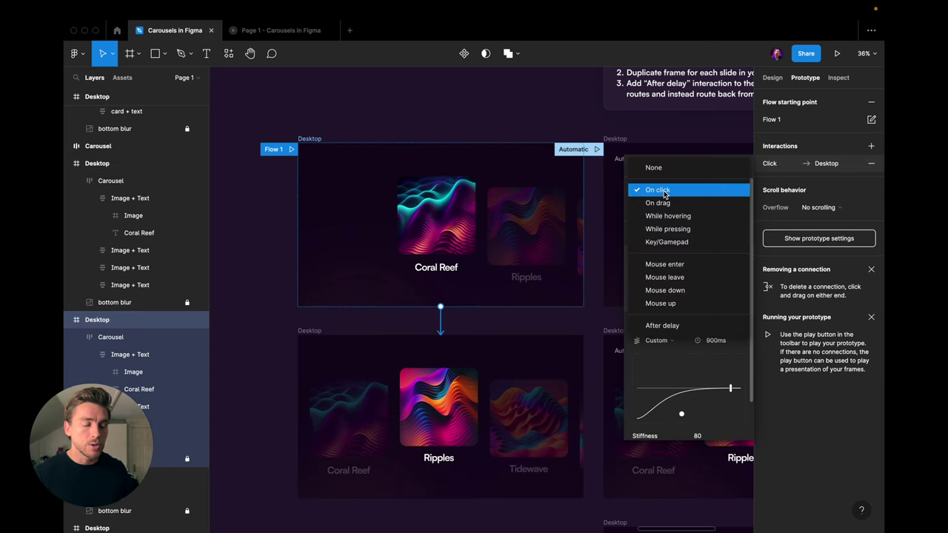
click(670, 330)
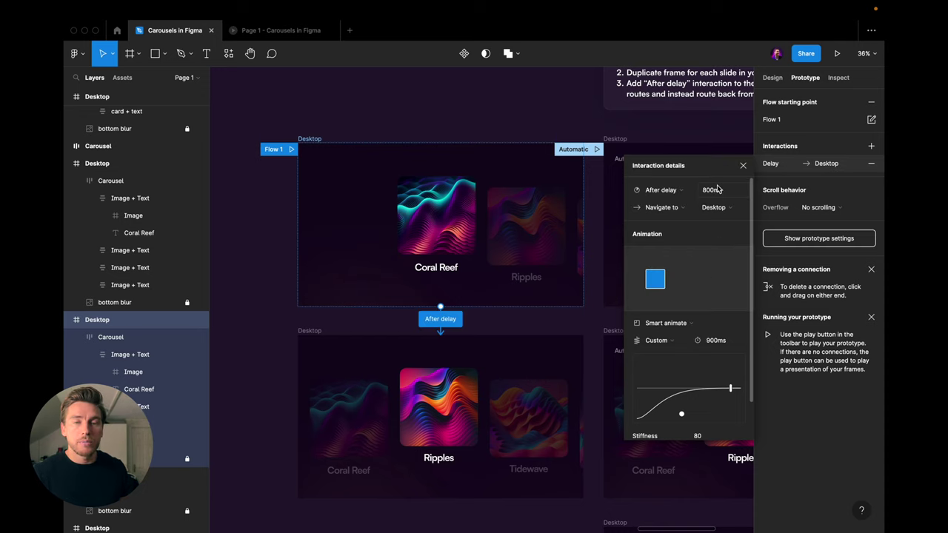
- Connect the second slide back to the first slide
click(310, 332)
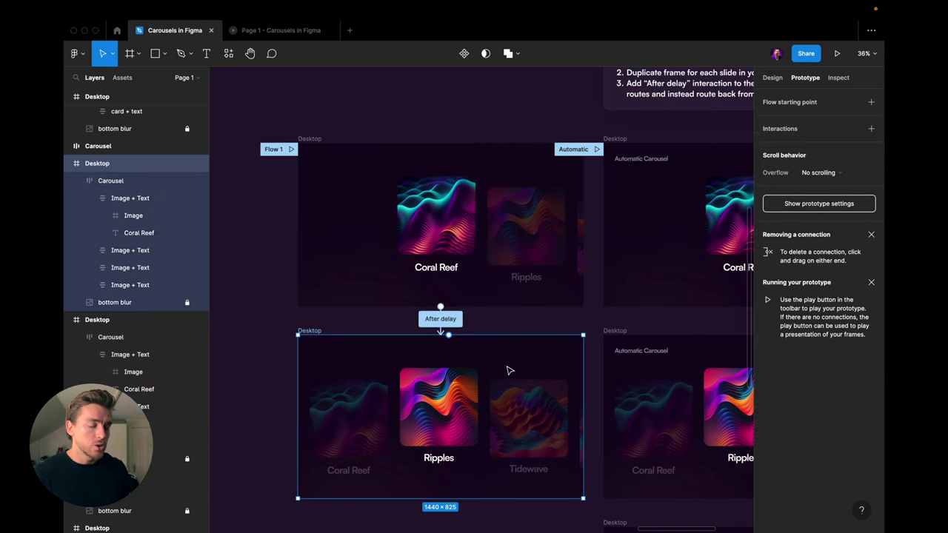
scroll(540, 406, down, 1)
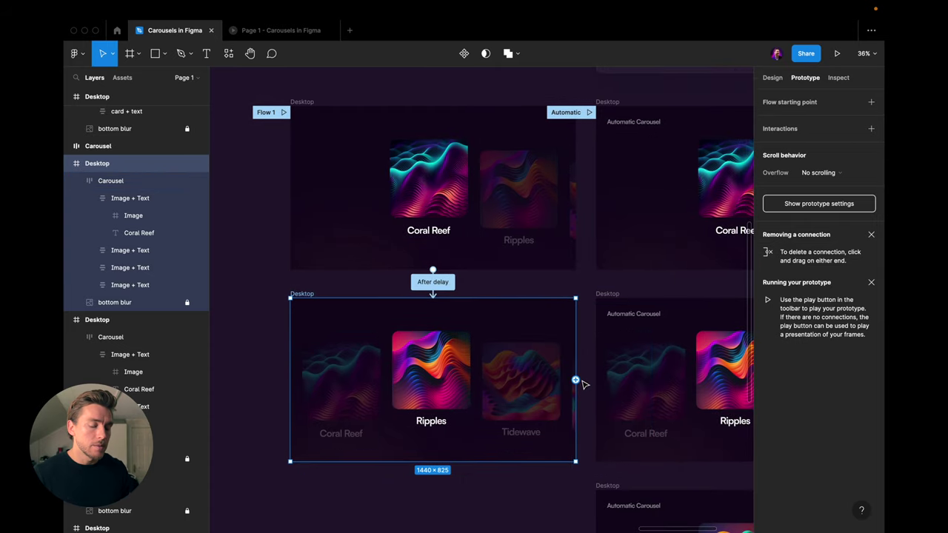
drag(582, 382, 511, 260)
- Check the carousel in the prototype preview, then return to the design file
click(283, 113)
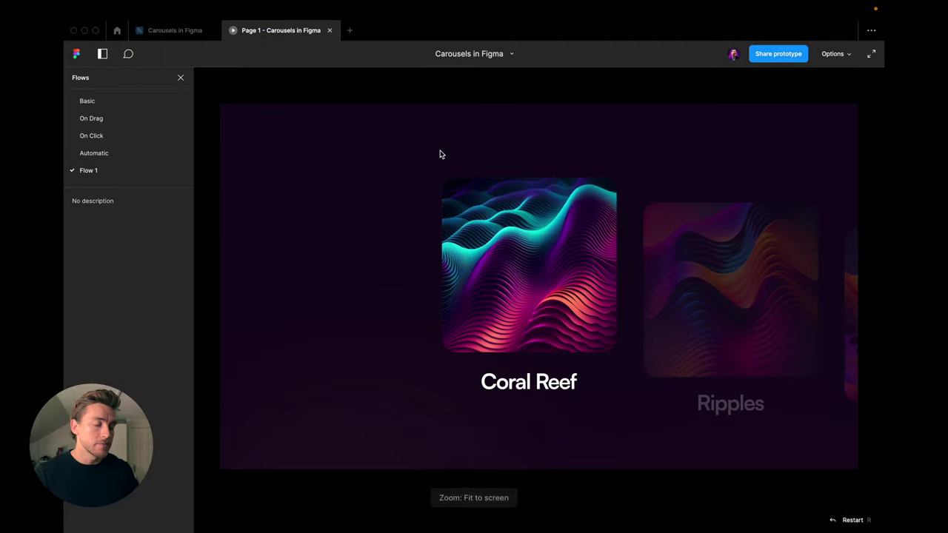
click(440, 154)
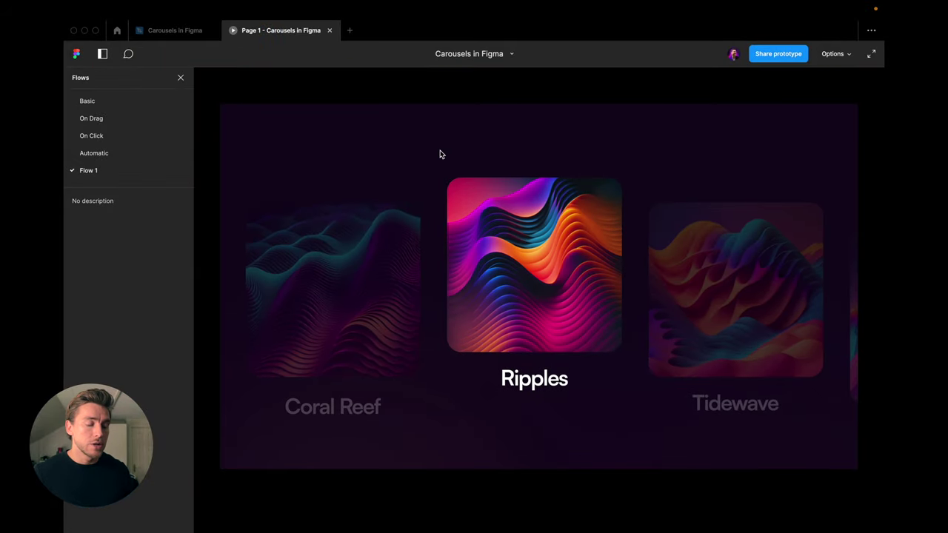
click(189, 31)
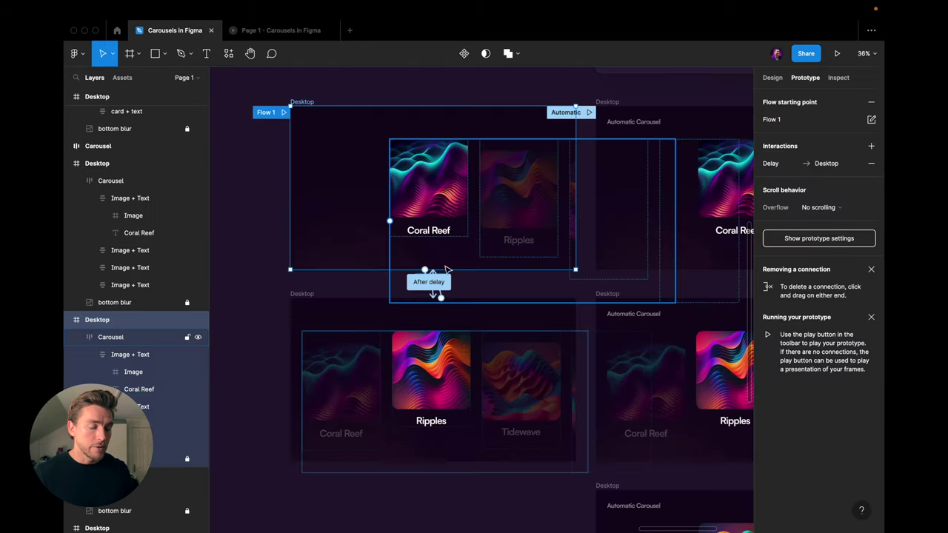
- Make the Ripples slide's return link to Coral Reef fire After delay, 800 ms
click(443, 300)
scroll(443, 300, up, 5)
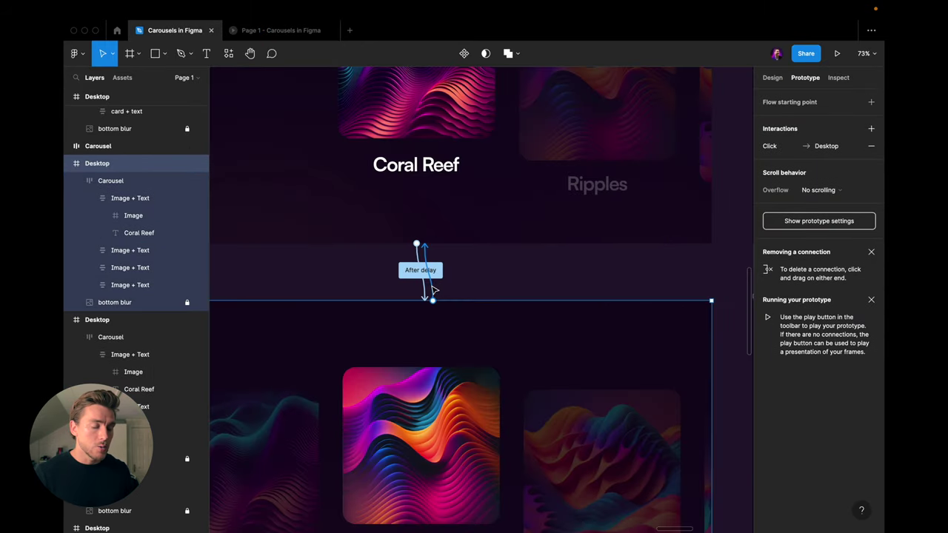
click(422, 270)
click(657, 172)
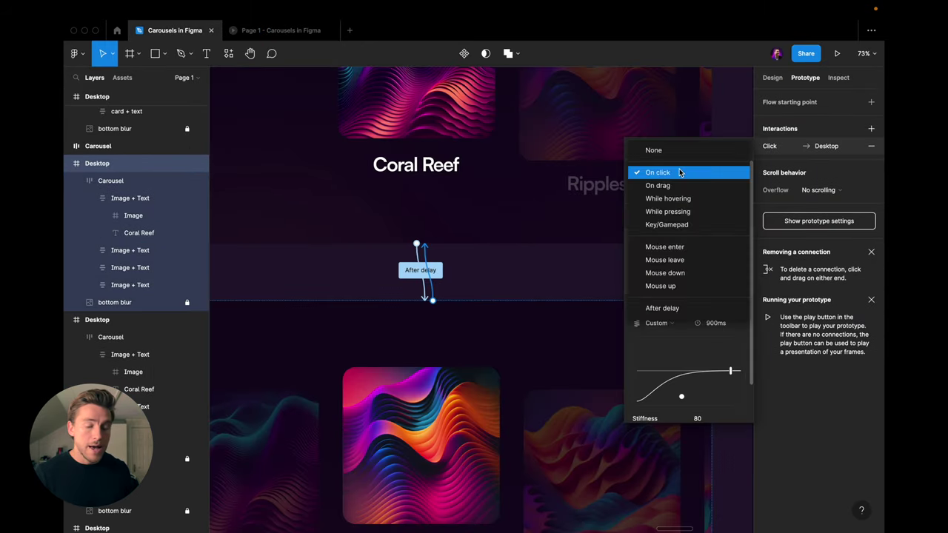
click(682, 309)
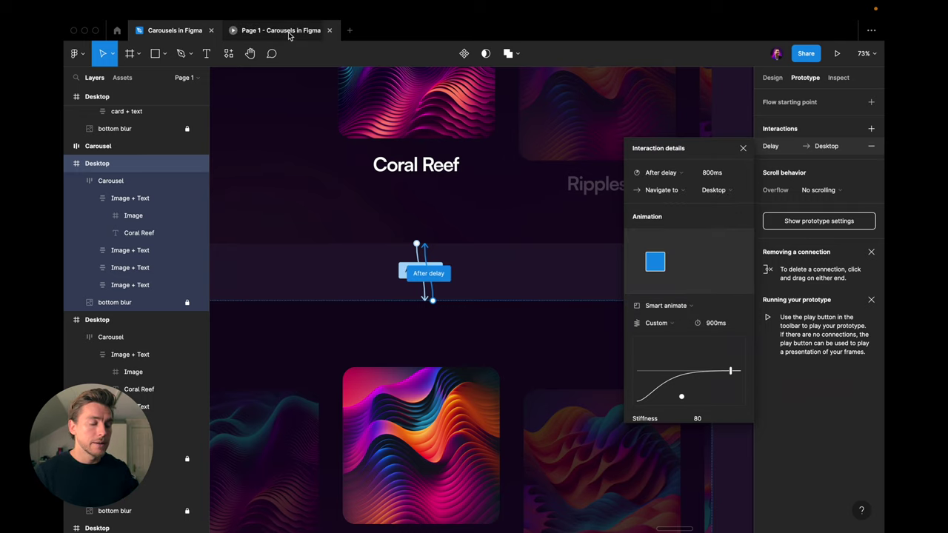
click(288, 31)
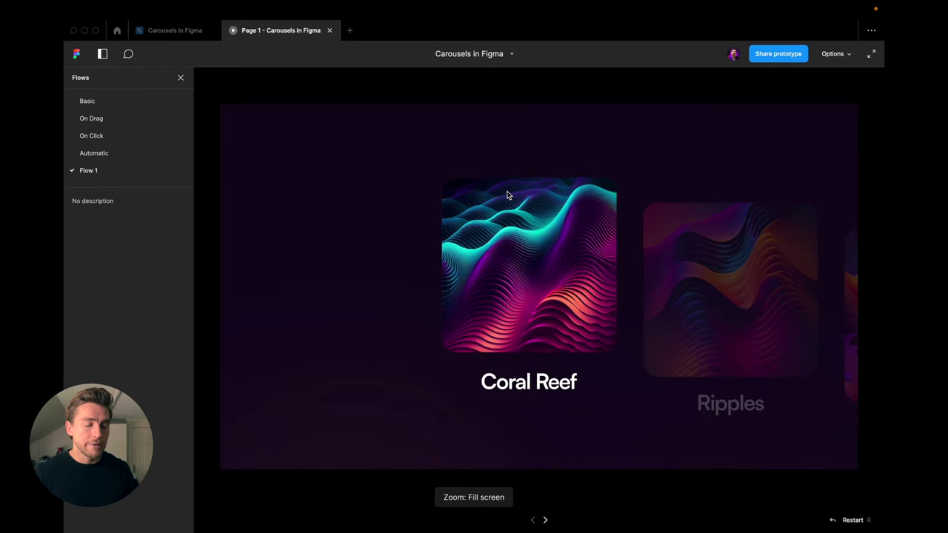